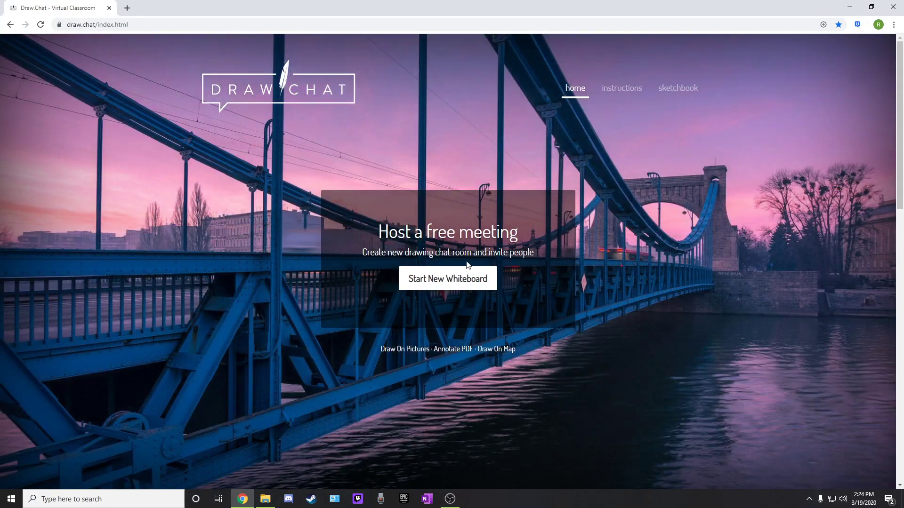
Look through the Draw.Chat home page, including its features, free storage limits and About section
scroll(467, 264, "down", 4)
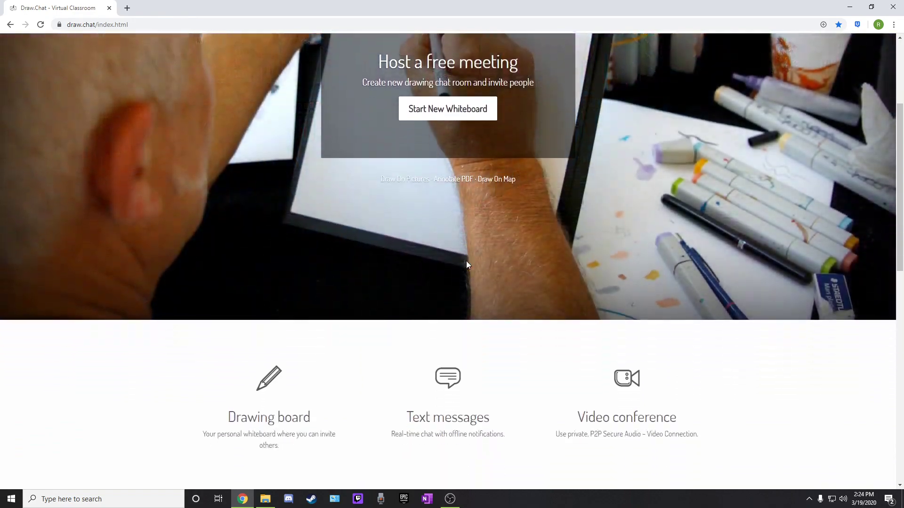
scroll(463, 257, "down", 2)
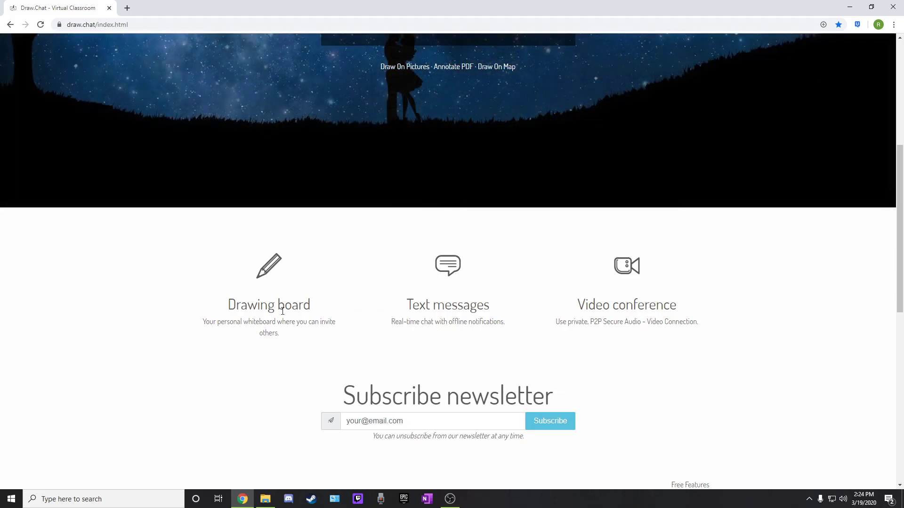
scroll(236, 306, "down", 3)
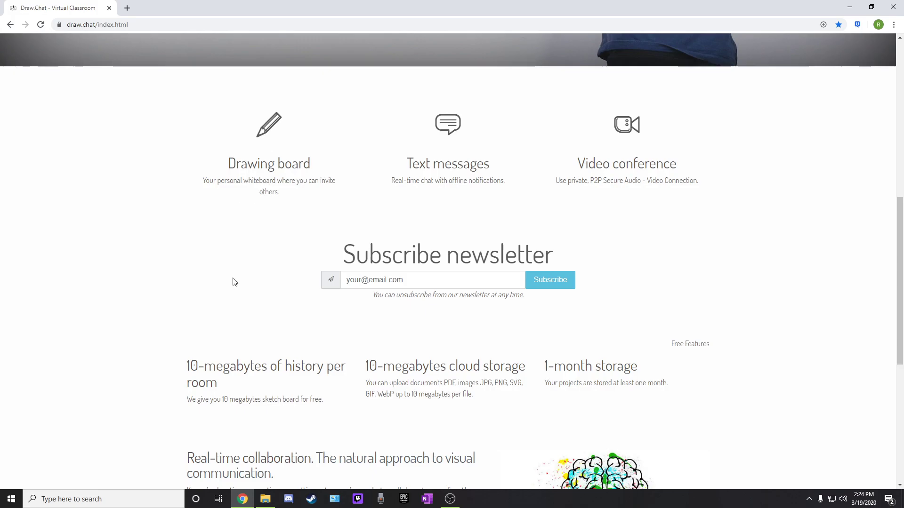
scroll(202, 271, "down", 3)
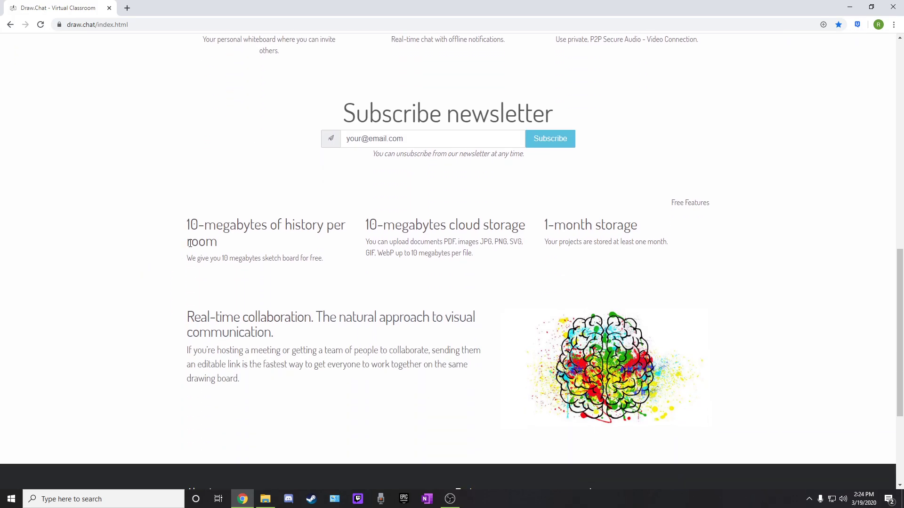
scroll(290, 342, "down", 3)
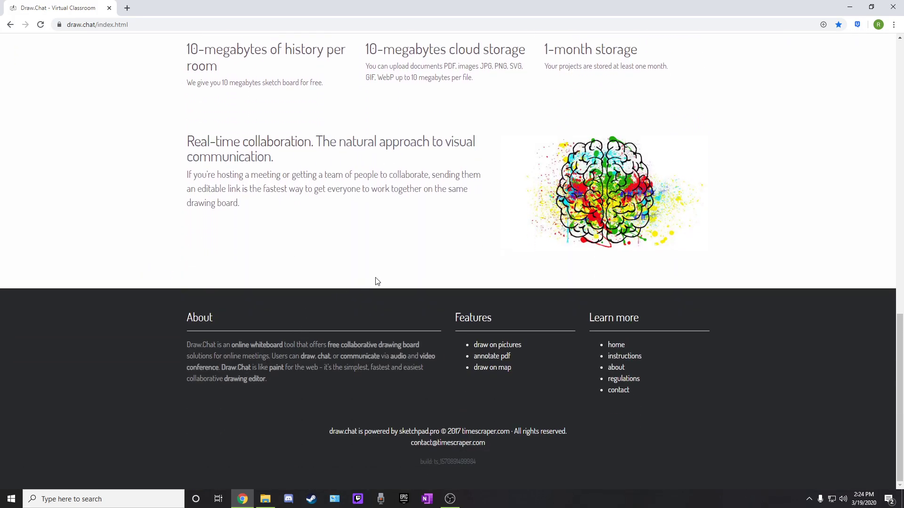
scroll(344, 255, "up", 2)
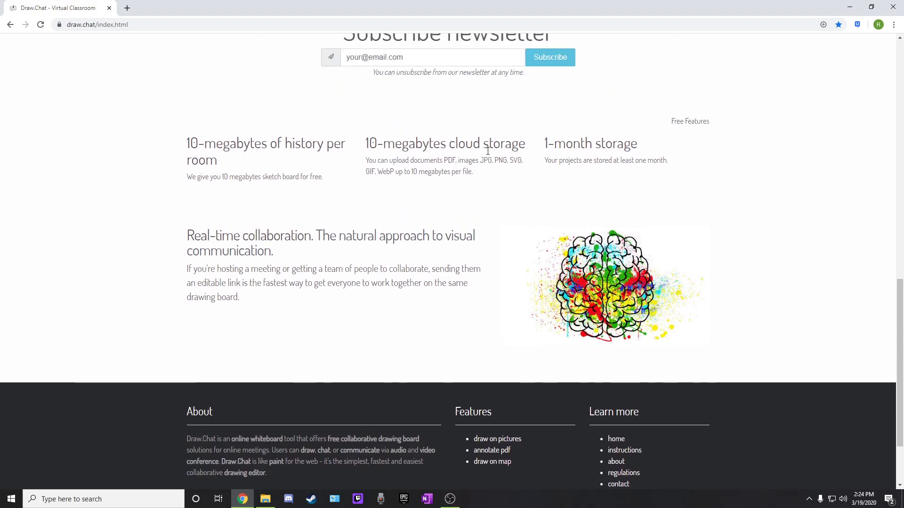
scroll(363, 329, "down", 2)
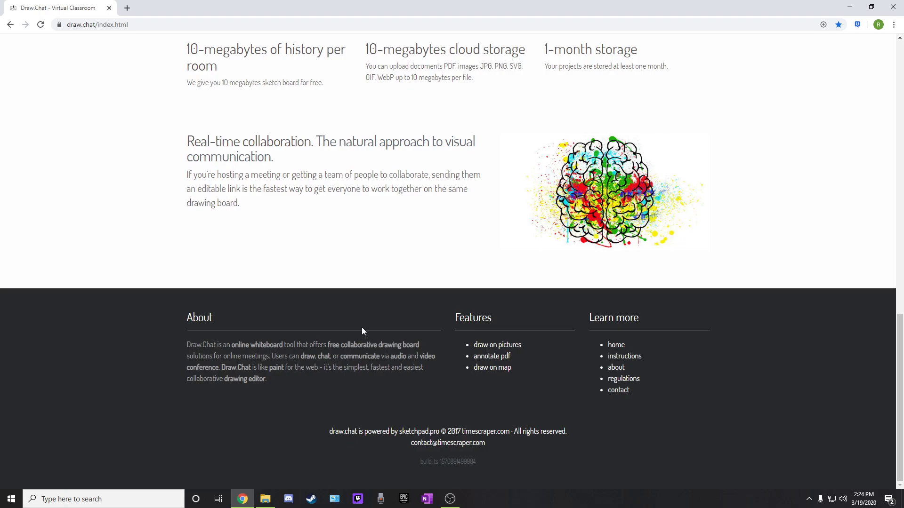
scroll(363, 313, "up", 12)
scroll(386, 299, "up", 3)
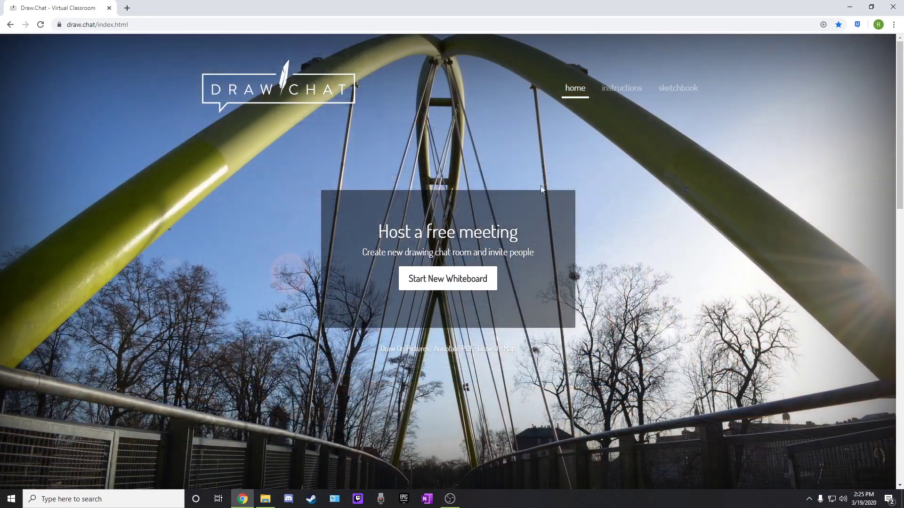
Open the Instructions page and review its keyboard shortcuts for tools, editing, navigation, files and chat
left_click(620, 88)
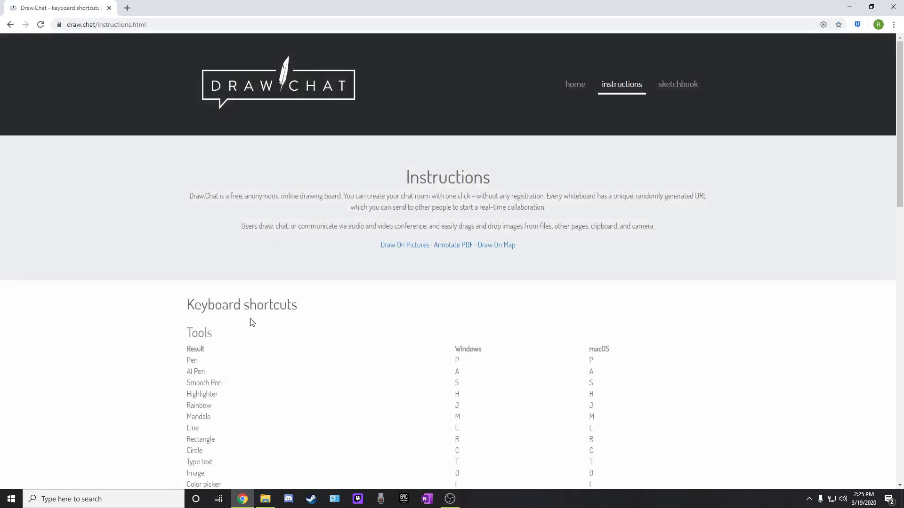
scroll(260, 323, "down", 3)
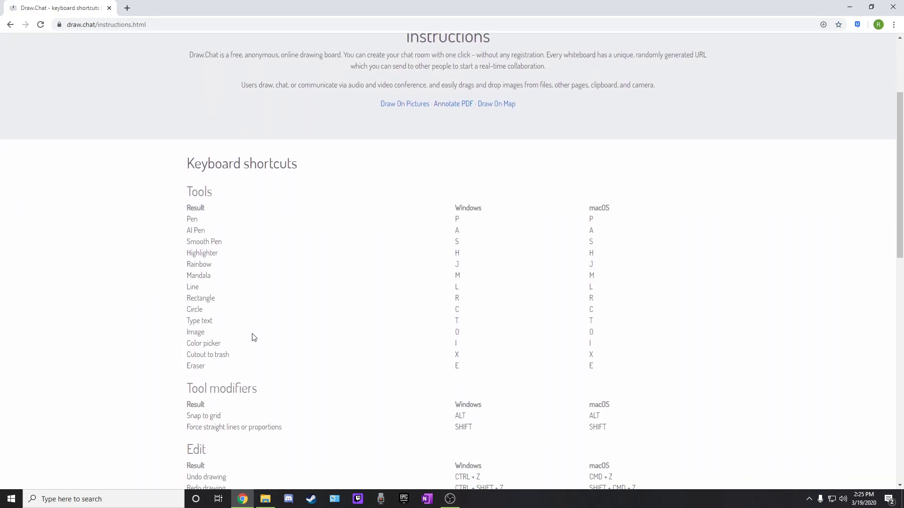
scroll(280, 288, "down", 5)
scroll(288, 292, "down", 6)
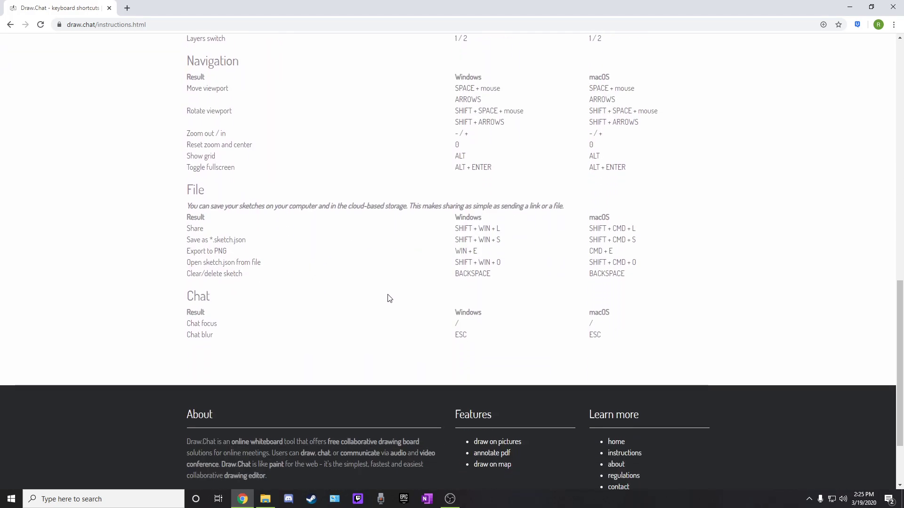
scroll(389, 294, "down", 2)
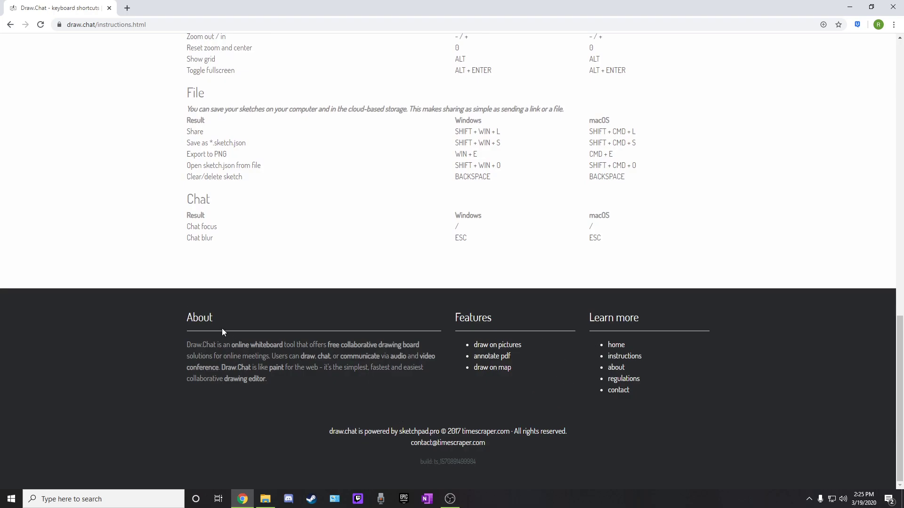
scroll(346, 357, "up", 15)
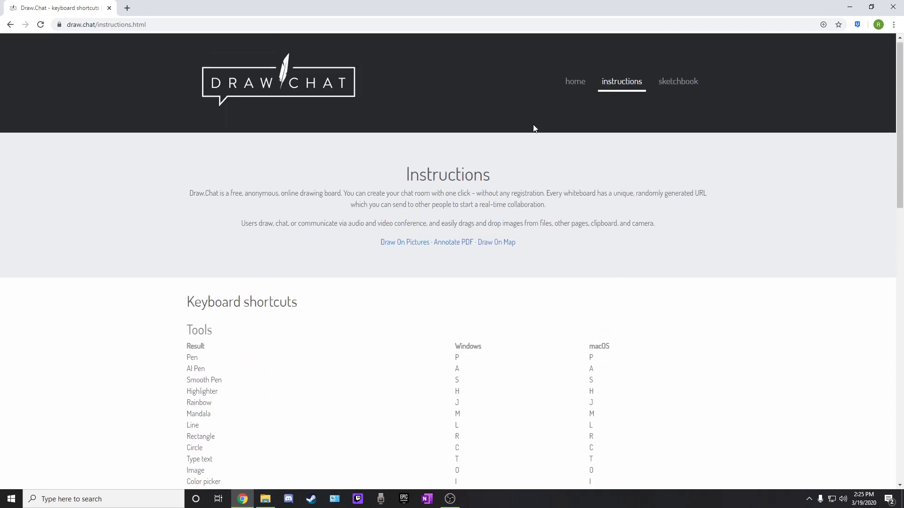
Open the Sketchbook page and delete the blank sketch from the recent sketches
left_click(686, 93)
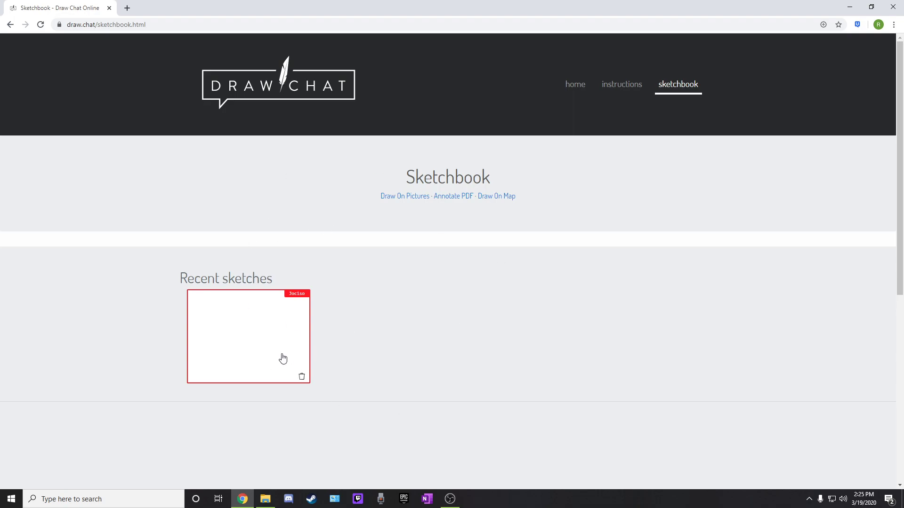
left_click(301, 381)
left_click(487, 75)
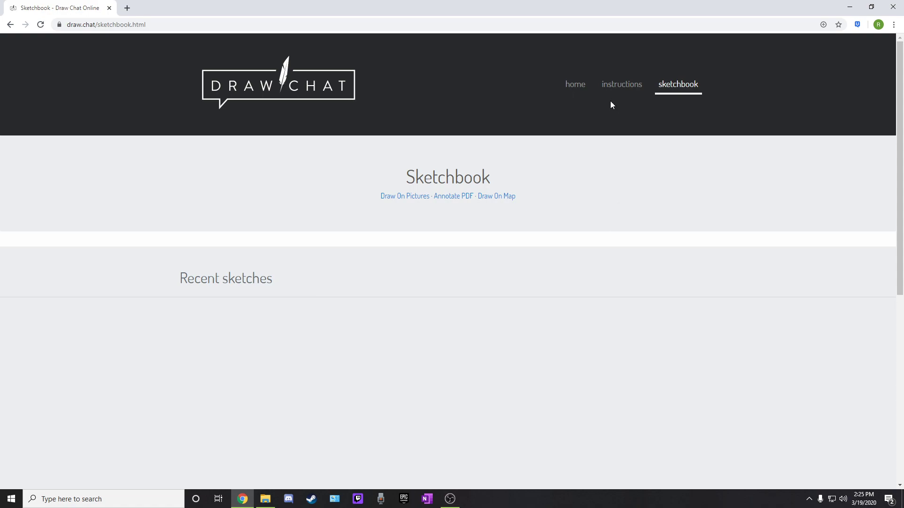
Start a new whiteboard from the home page and copy its personal whiteboard link to the clipboard
left_click(573, 87)
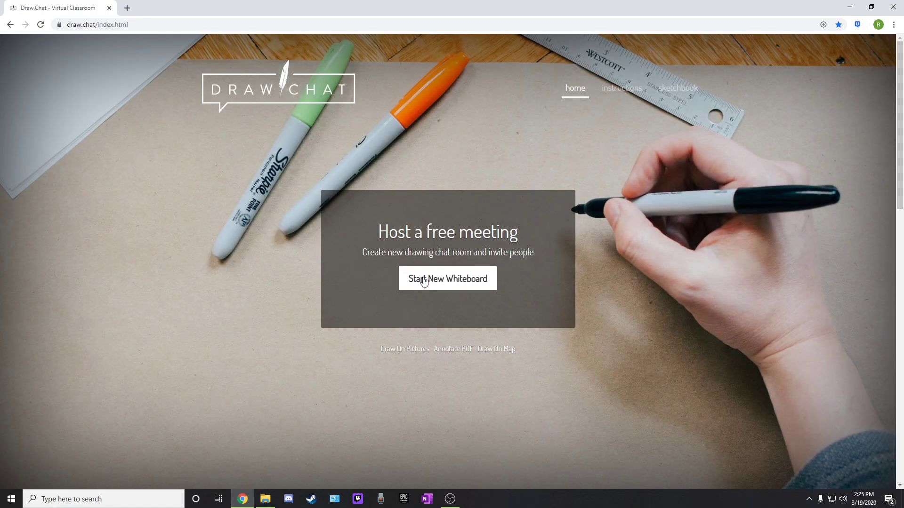
left_click(423, 281)
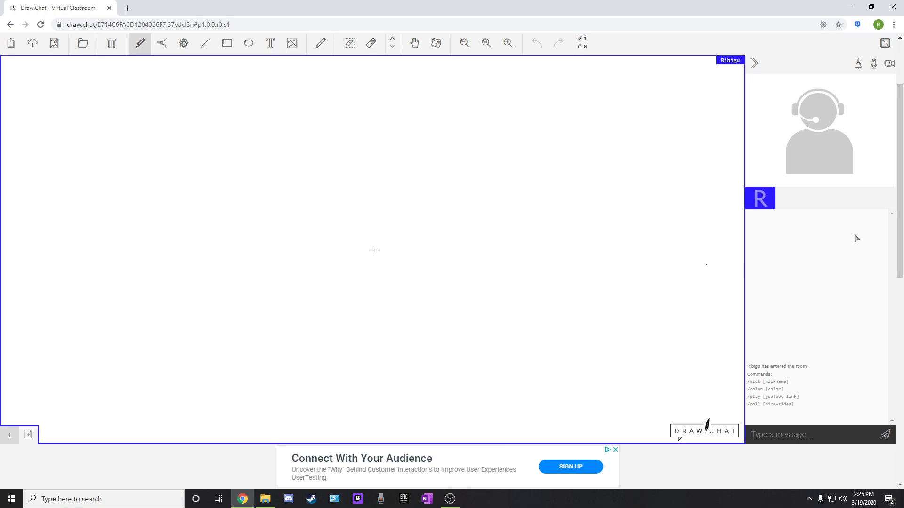
scroll(296, 262, "down", 7)
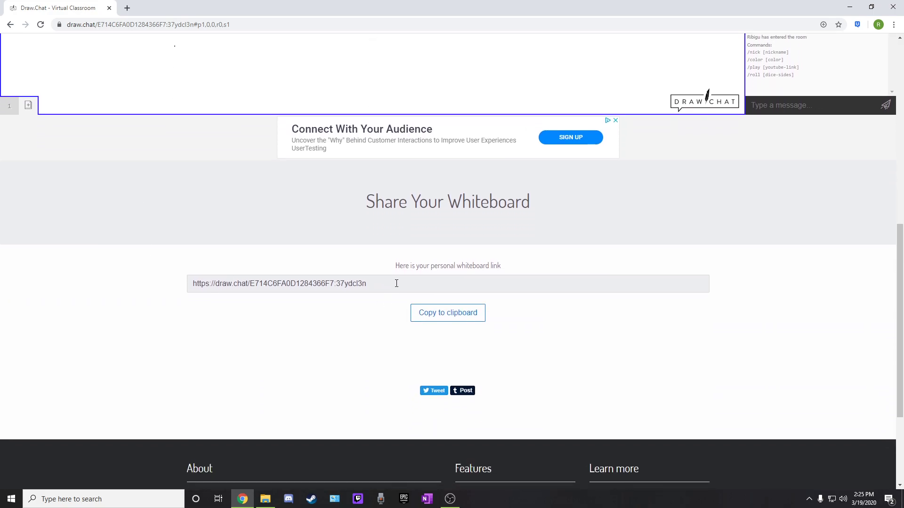
left_click(425, 321)
scroll(240, 292, "up", 10)
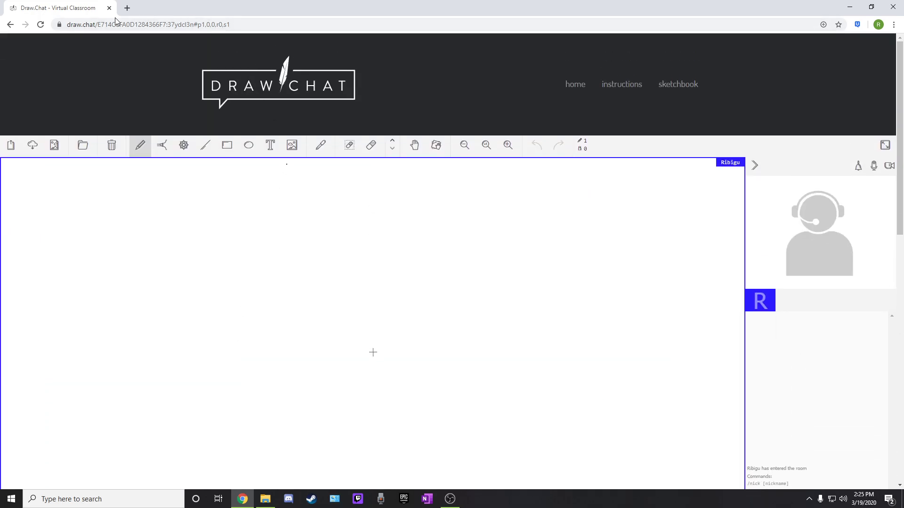
Review the whiteboard's web address and the Share Your Whiteboard section as ways to share the link
left_click(262, 26)
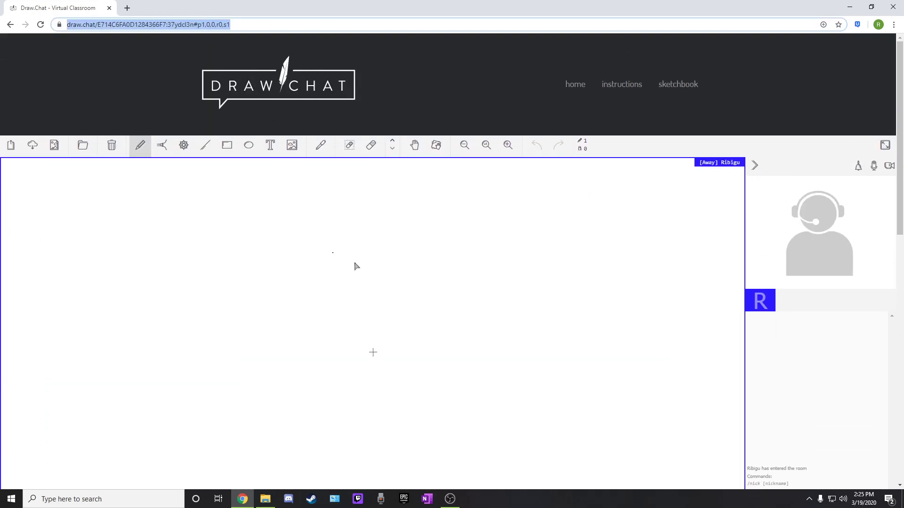
left_click(788, 369)
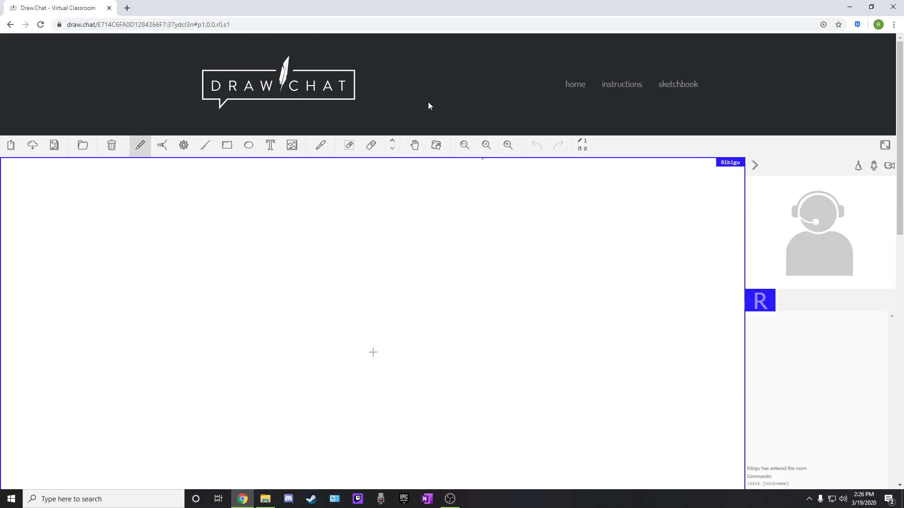
scroll(347, 191, "down", 10)
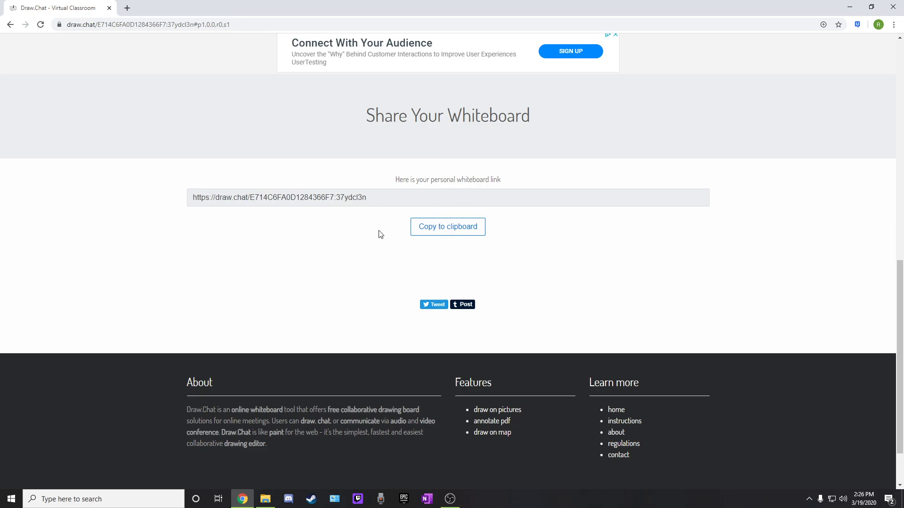
scroll(382, 229, "up", 10)
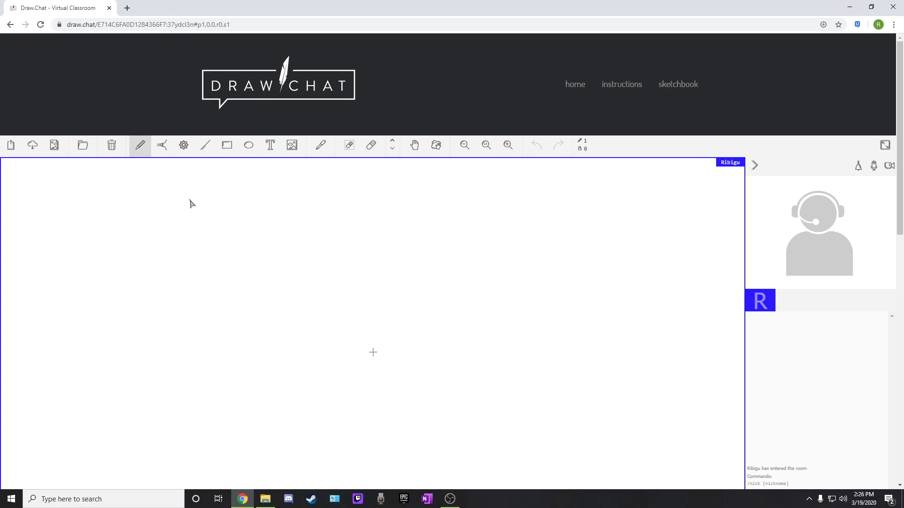
Inspect the whiteboard's sharing dialog and its link permission options, then close it
left_click(10, 147)
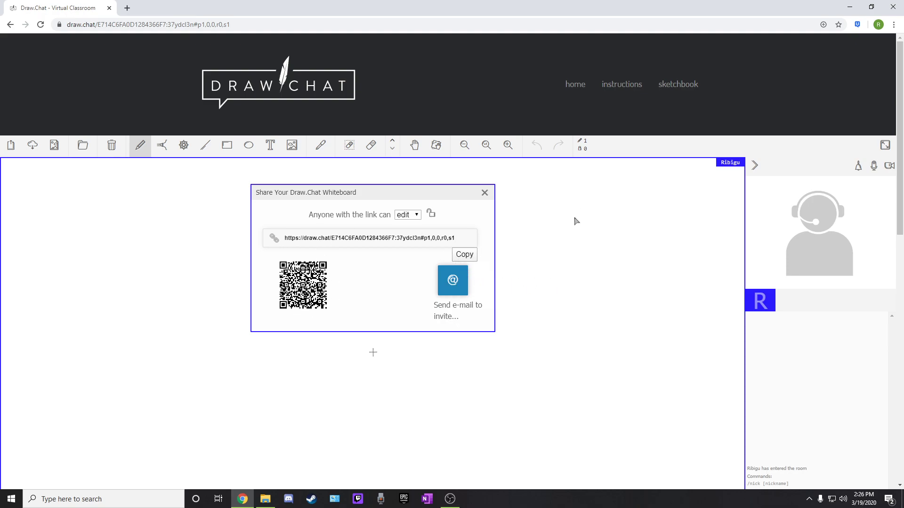
left_click(407, 217)
left_click(416, 216)
left_click(484, 193)
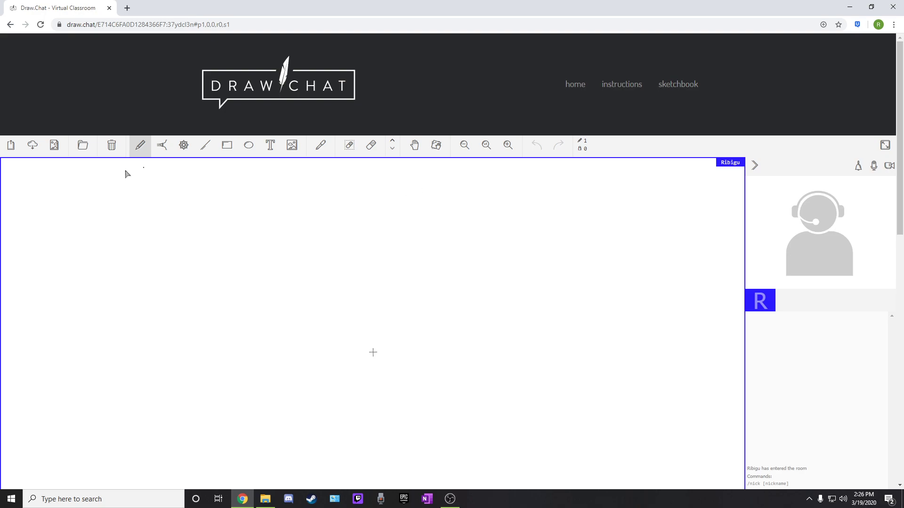
View the save prompts for the sketchpad JSON file and the PNG export, cancelling both
left_click(32, 146)
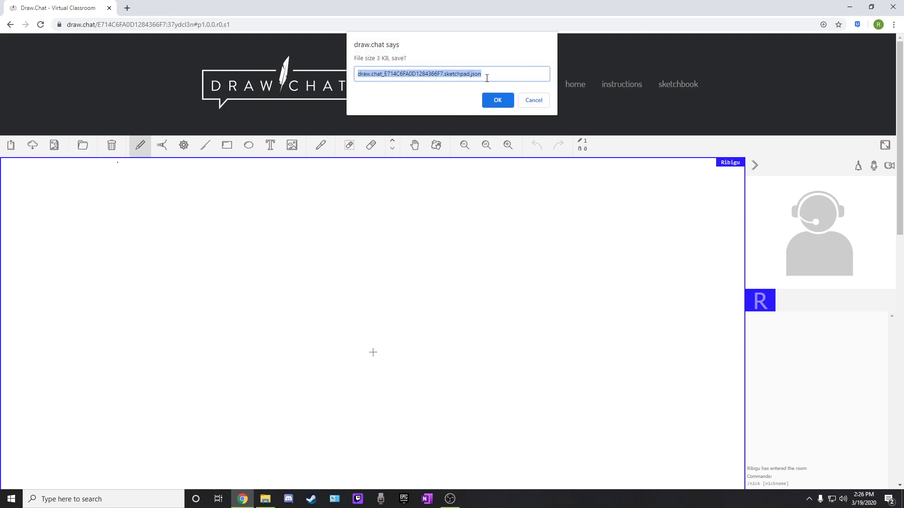
left_click(540, 102)
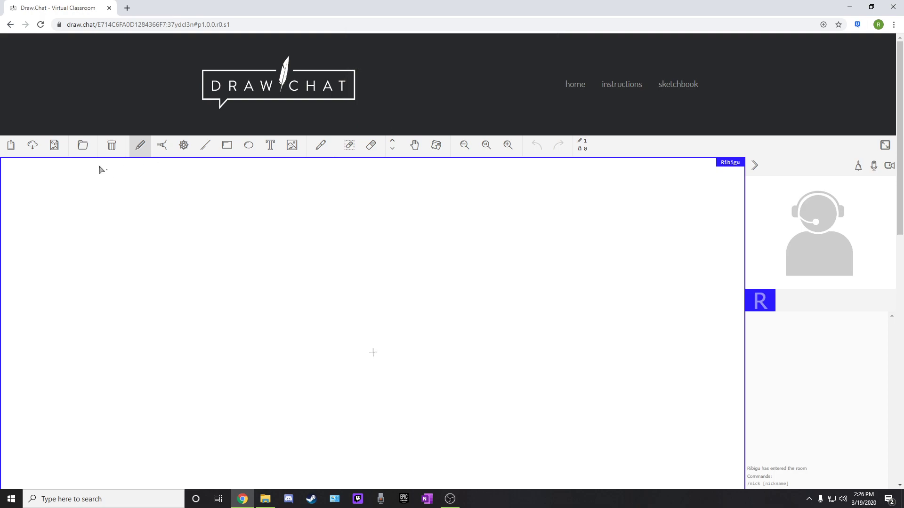
left_click(55, 146)
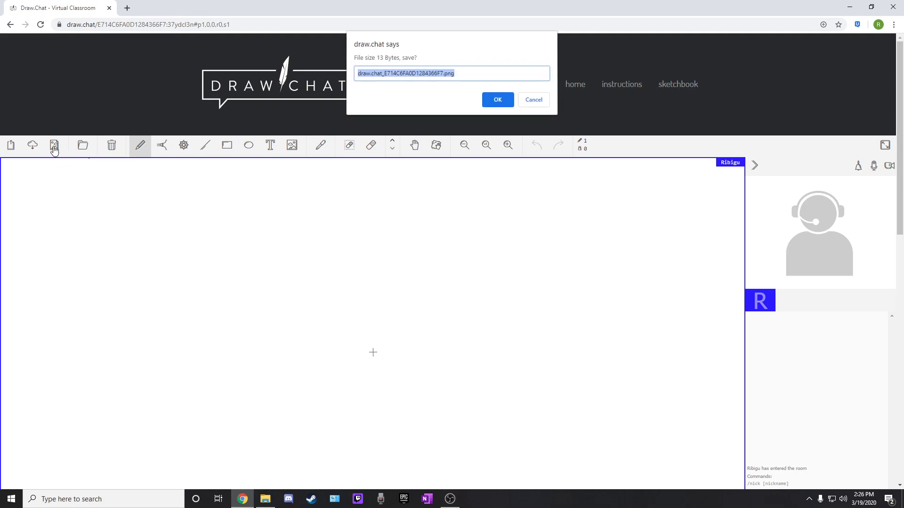
left_click(533, 102)
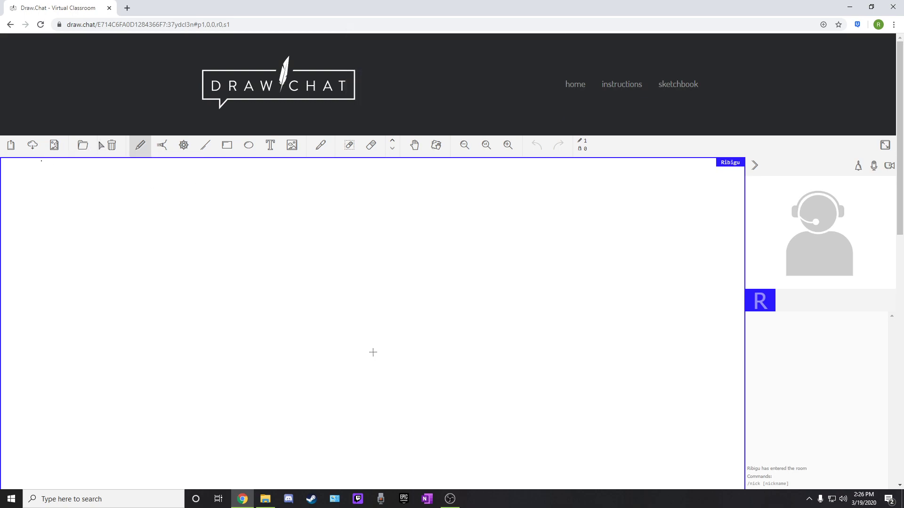
Open the sailboat image from the Pictures folder on the whiteboard
left_click(83, 145)
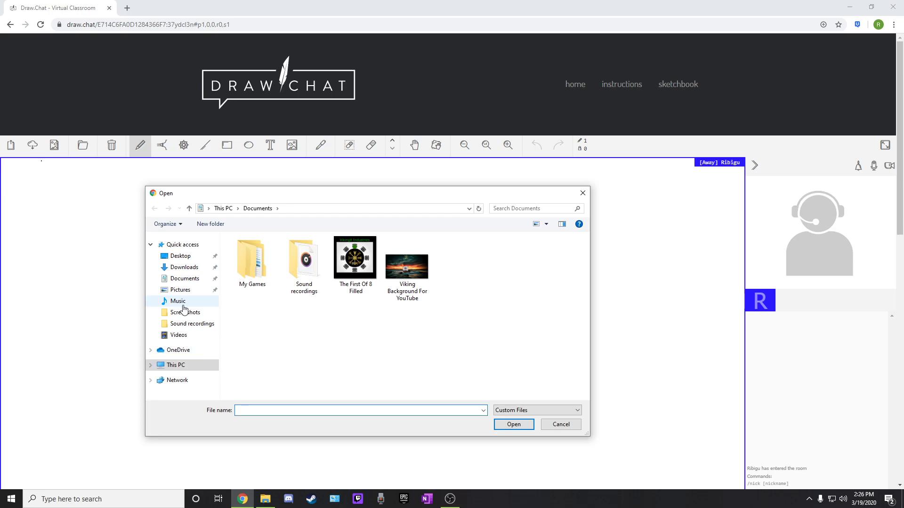
left_click(179, 289)
double_click(568, 268)
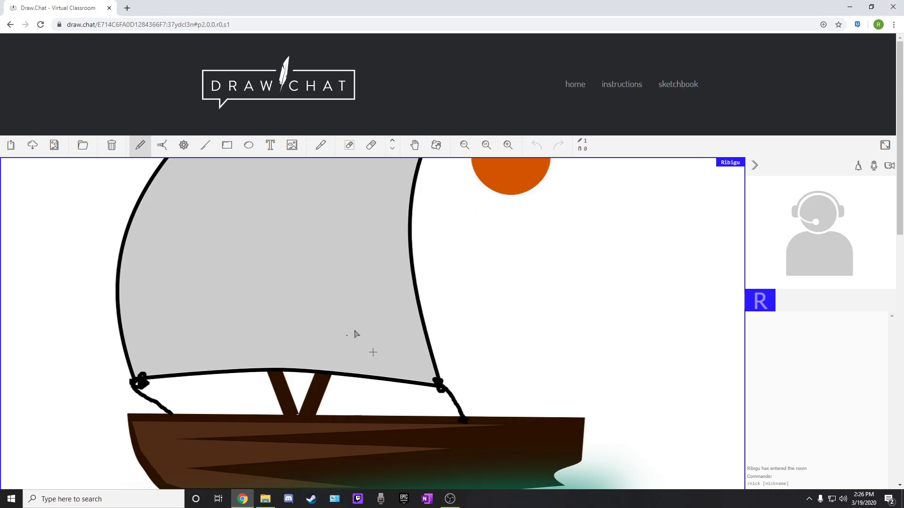
Set the pen to dark red with a medium line size and paint a thick stroke across the sail's edge below the sun
left_click(139, 147)
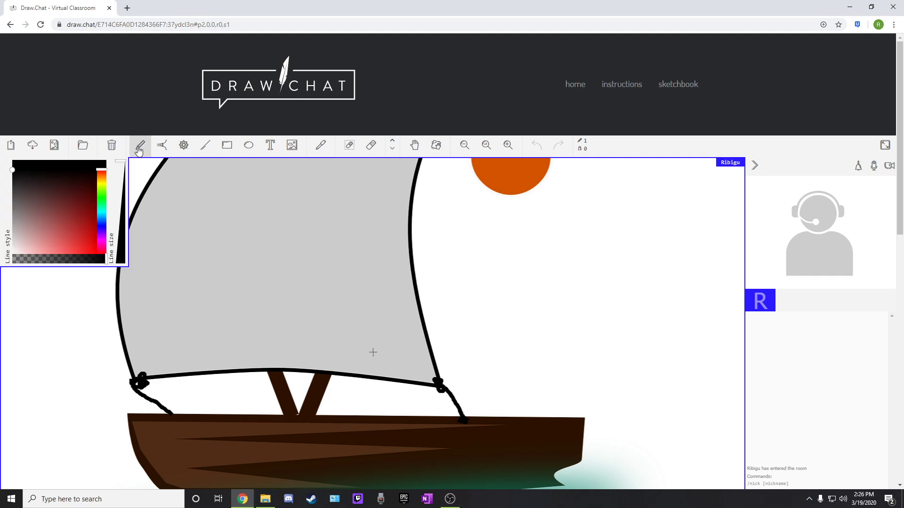
left_click(84, 229)
left_click(83, 221)
left_click_drag(126, 242, 121, 261)
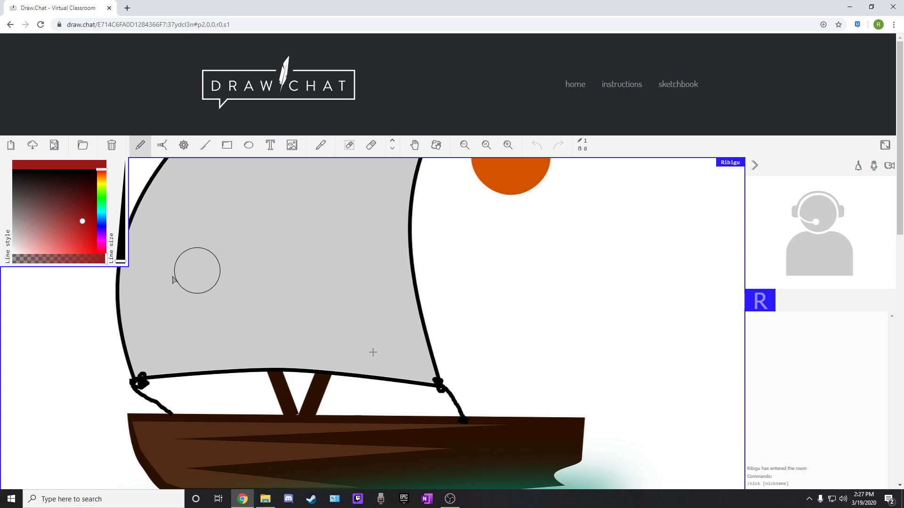
mouse_move(121, 261)
left_mouse_down()
mouse_move(117, 185)
mouse_move(127, 193)
mouse_move(120, 213)
left_mouse_up()
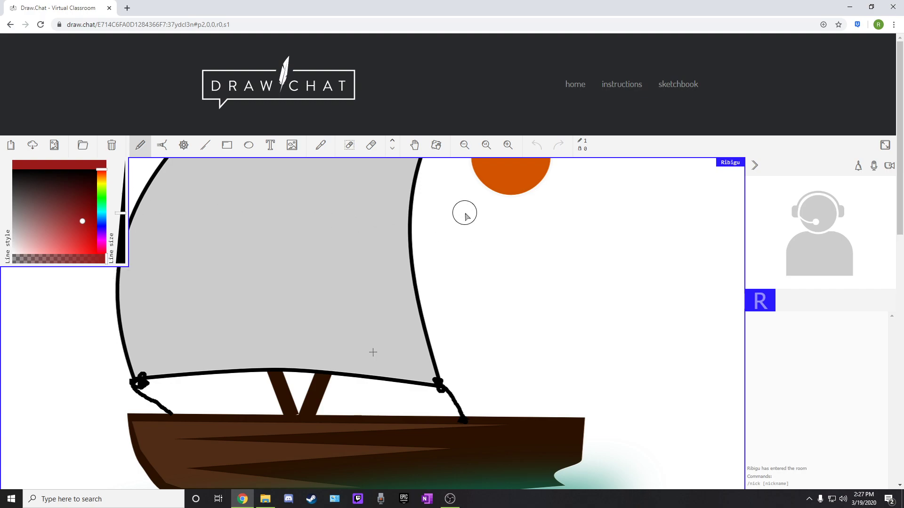
left_click_drag(464, 211, 413, 203)
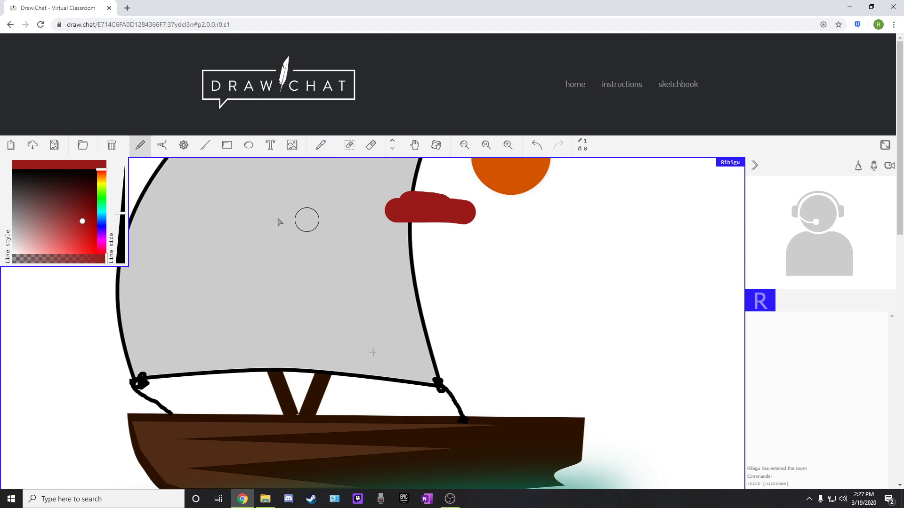
Highlight the sail's lower edge and the hull with yellow marker strokes, and circle an area on the sail's edge below the red stroke
left_click(162, 146)
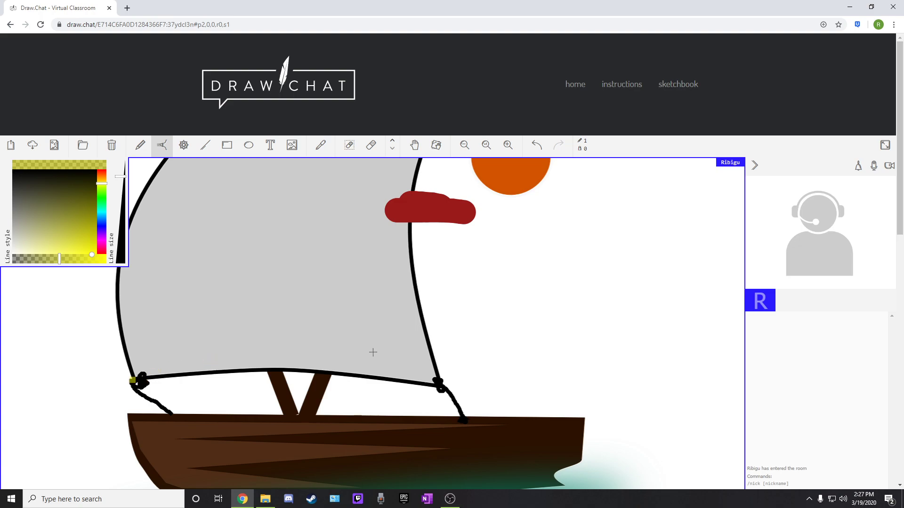
mouse_move(122, 385)
left_mouse_down()
mouse_move(322, 373)
mouse_move(109, 374)
mouse_move(453, 378)
mouse_move(410, 386)
mouse_move(318, 378)
mouse_move(363, 389)
left_mouse_up()
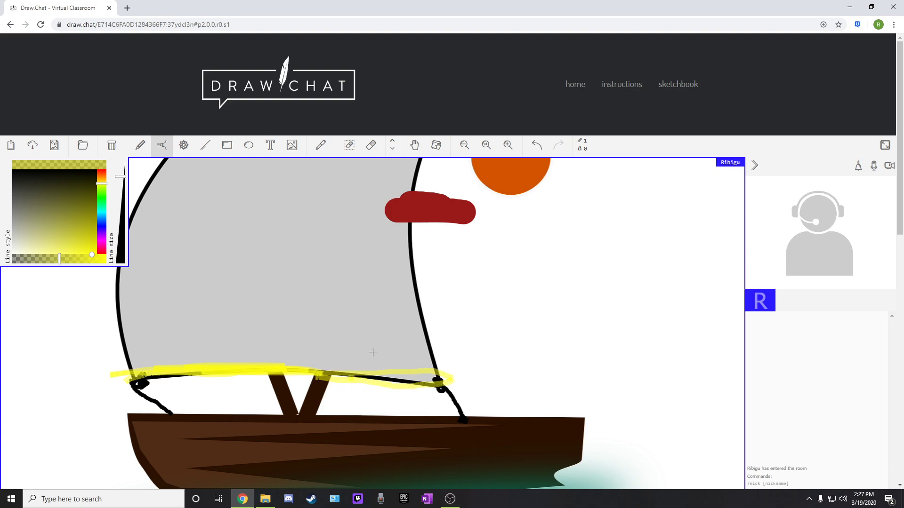
mouse_move(187, 377)
left_mouse_down()
mouse_move(198, 374)
mouse_move(141, 374)
left_mouse_up()
left_click_drag(193, 436, 563, 443)
left_click_drag(558, 410, 392, 414)
mouse_move(470, 402)
left_mouse_down()
mouse_move(411, 408)
mouse_move(499, 409)
mouse_move(470, 390)
mouse_move(398, 392)
left_mouse_up()
mouse_move(427, 277)
left_mouse_down()
mouse_move(376, 292)
mouse_move(432, 281)
left_mouse_up()
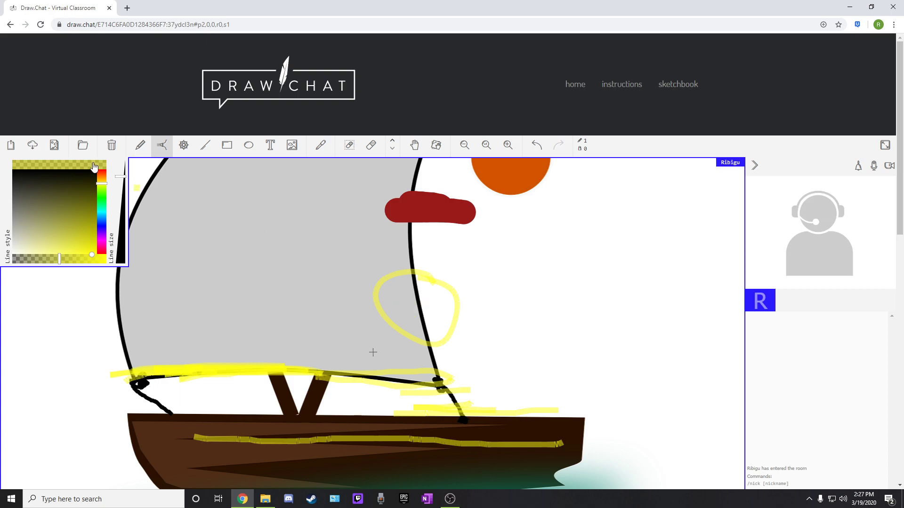
Draw a looping mandala pattern with 7 axes and horizontal mirroring, and add thick black blobs using a much larger line size
left_click(179, 149)
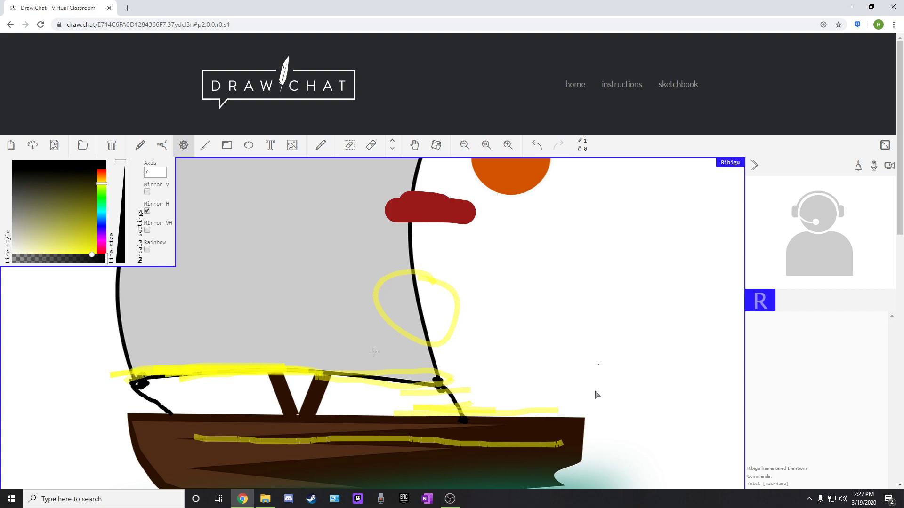
mouse_move(78, 392)
left_mouse_down()
mouse_move(123, 358)
mouse_move(216, 382)
mouse_move(235, 373)
mouse_move(254, 334)
mouse_move(268, 339)
mouse_move(281, 366)
mouse_move(297, 365)
mouse_move(312, 349)
left_mouse_up()
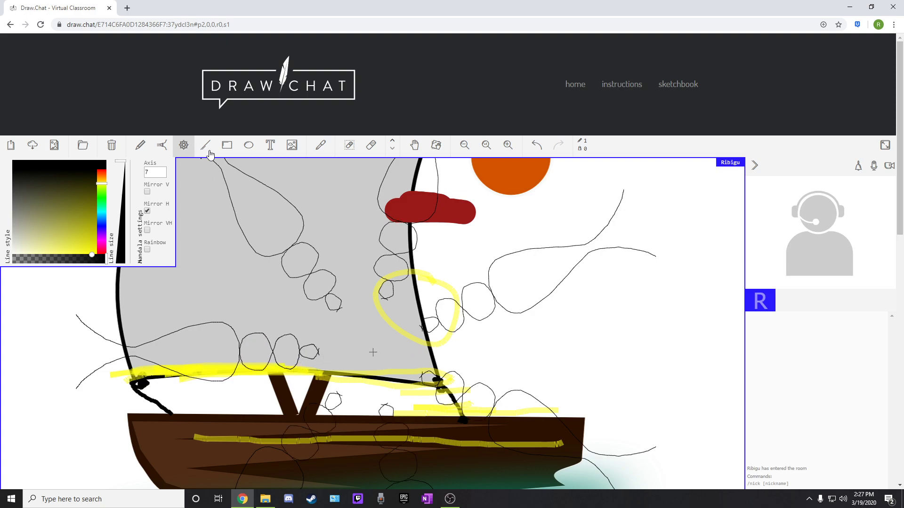
left_click(124, 250)
left_click_drag(641, 184, 657, 200)
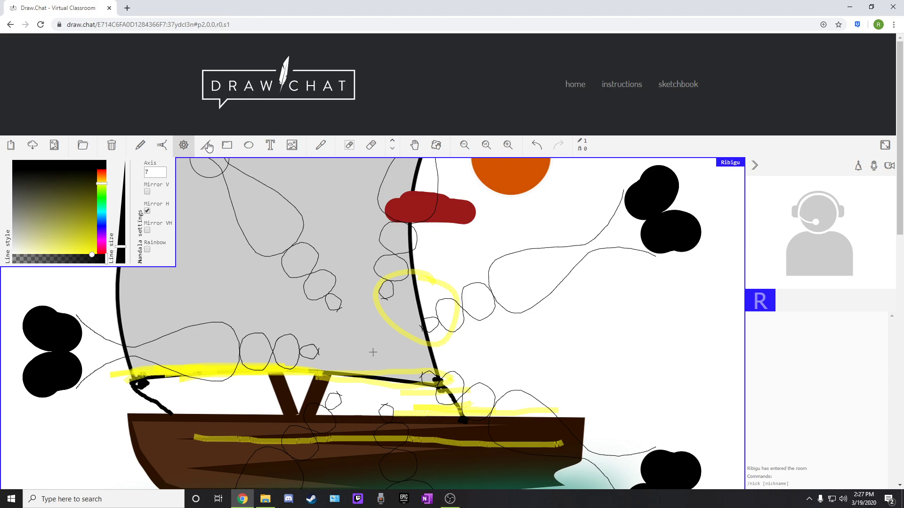
Draw a thin black diagonal line below the sun and select the Rectangle tool, hiding its style settings
left_click(205, 145)
mouse_move(566, 200)
left_mouse_down()
mouse_move(522, 278)
mouse_move(207, 258)
mouse_move(641, 259)
mouse_move(689, 389)
mouse_move(584, 384)
mouse_move(659, 276)
mouse_move(668, 304)
left_mouse_up()
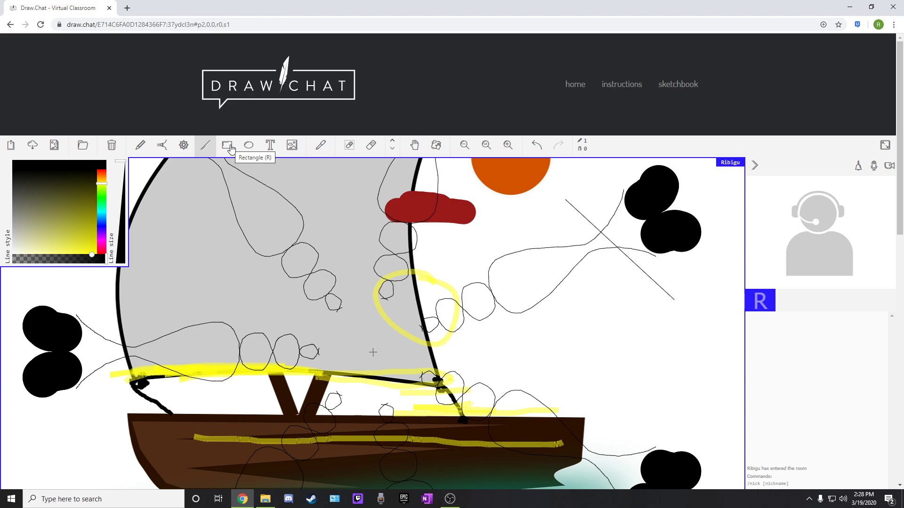
left_click(228, 146)
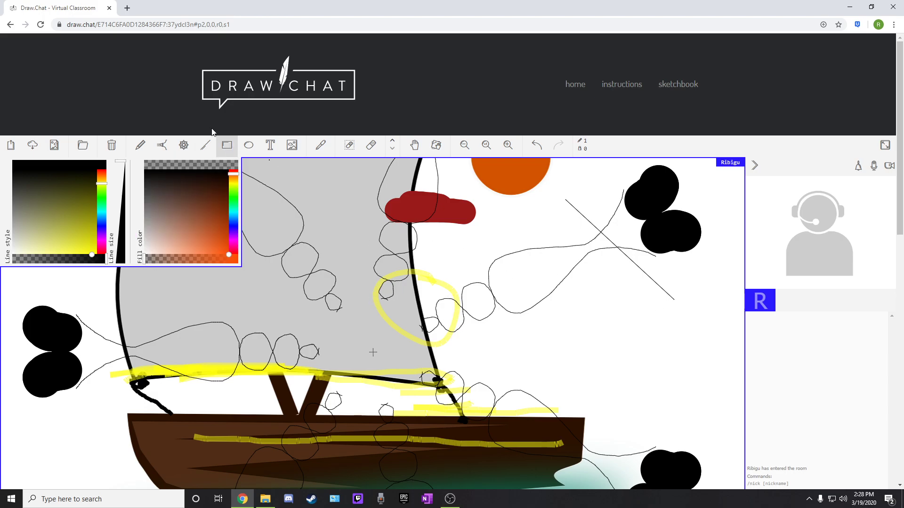
left_click(231, 151)
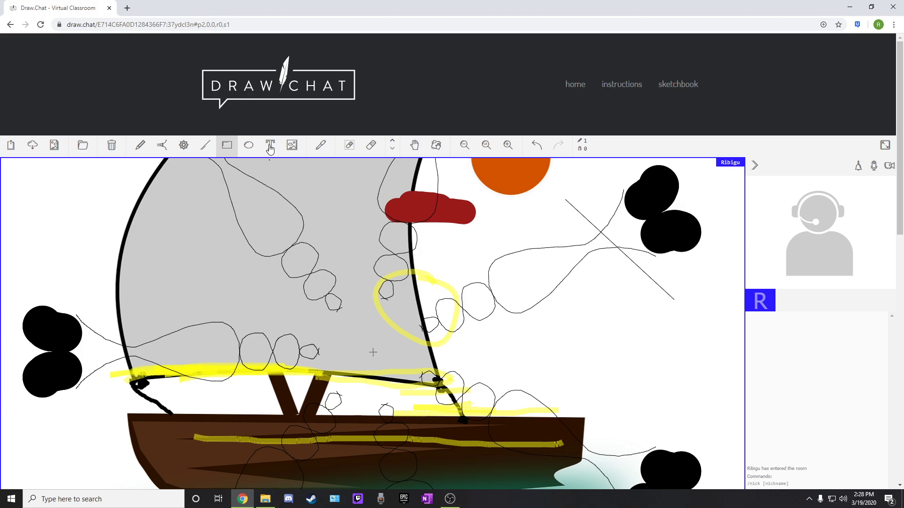
Add the Arial text "erthswth" beside the sail within the yellow circle and reset the view
left_click(270, 147)
left_click(345, 245)
scroll(393, 300, "down", 1)
scroll(393, 303, "up", 1)
left_click(486, 145)
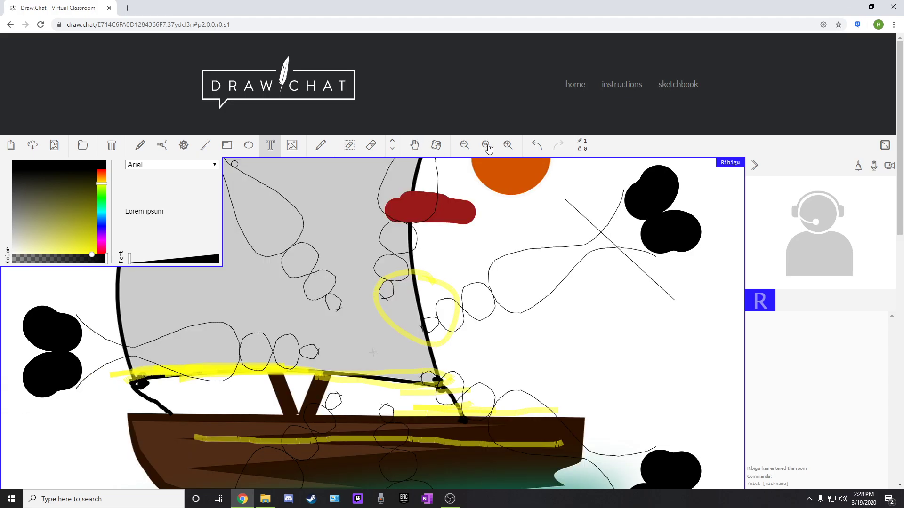
left_click(439, 288)
type("erthswth")
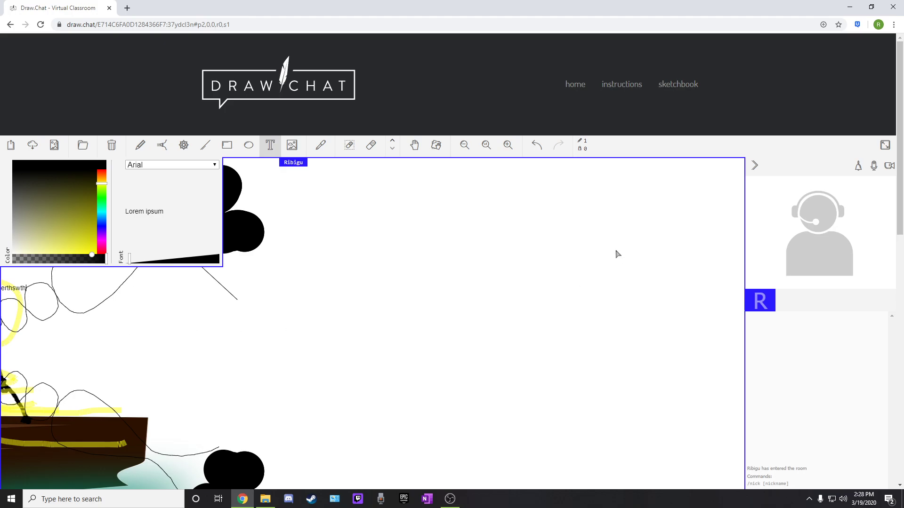
left_click(486, 145)
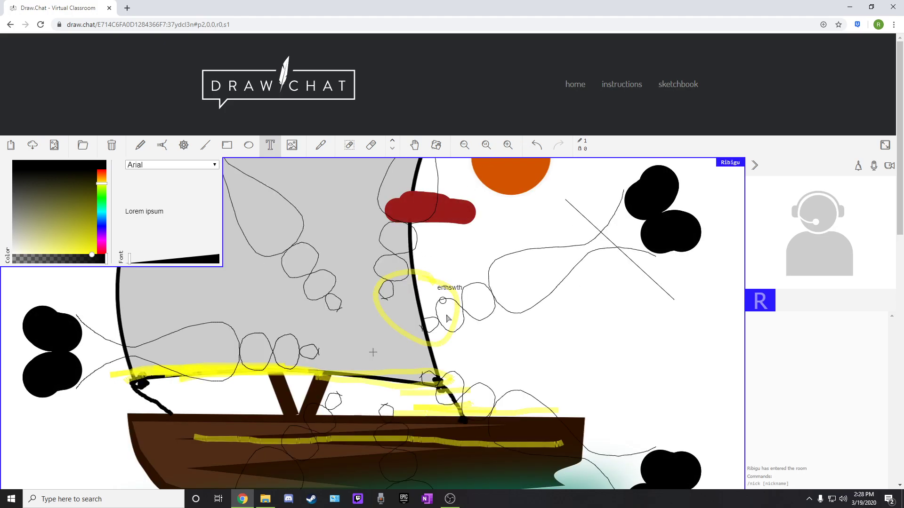
key("r")
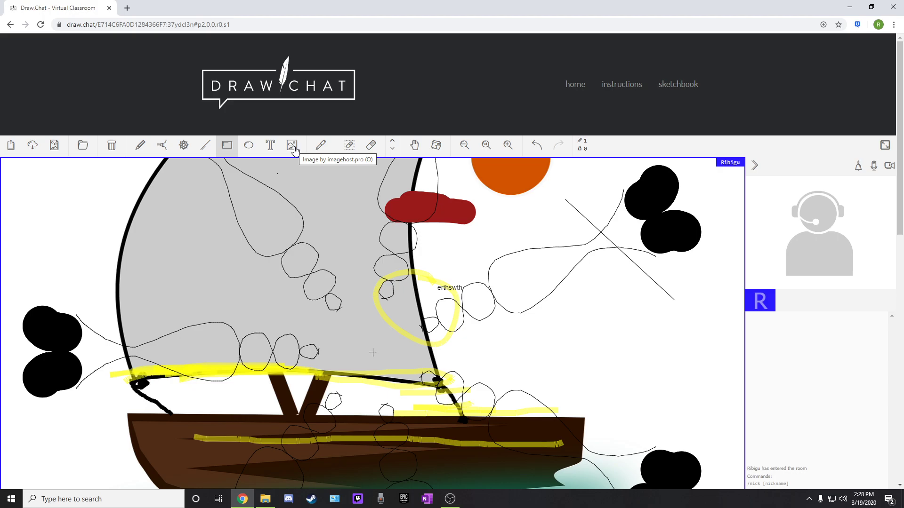
Try to insert the Viking Background Base image into a rectangular area beside the sail above the stern, and dismiss the alert
left_click(294, 148)
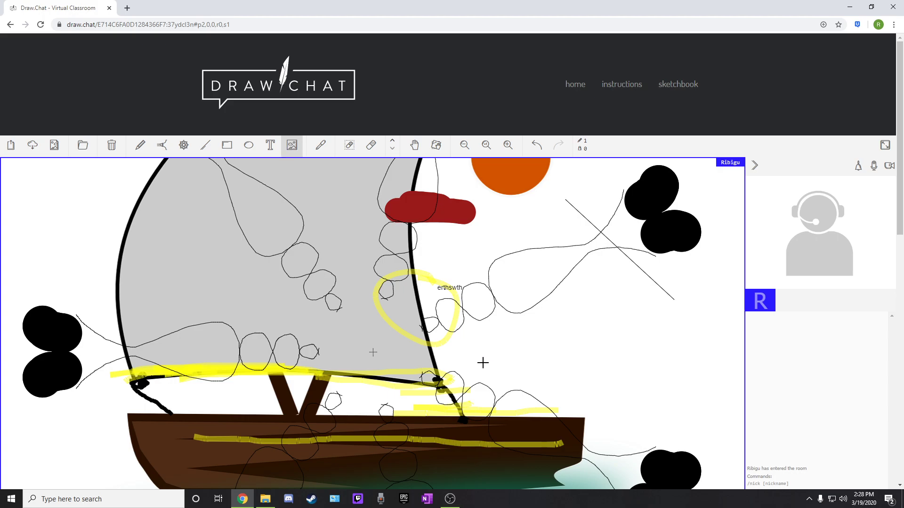
left_click_drag(577, 302, 716, 412)
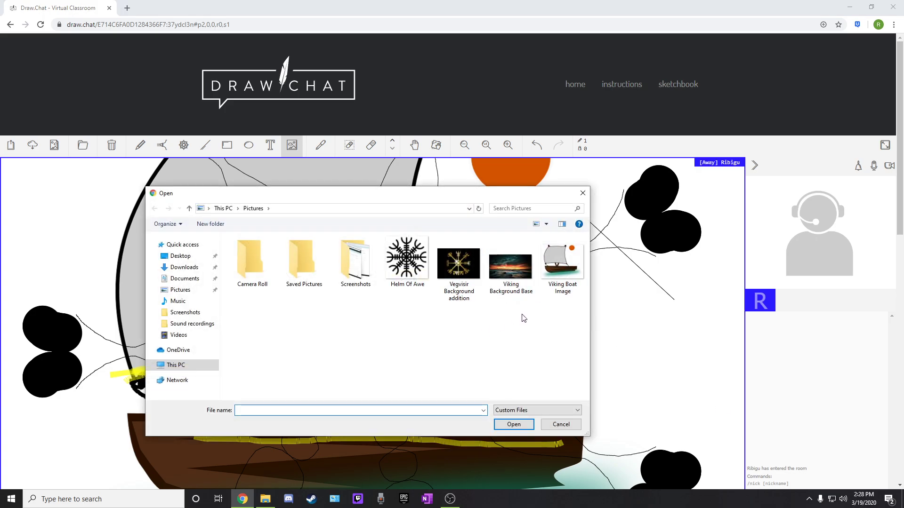
left_click(514, 278)
double_click(513, 279)
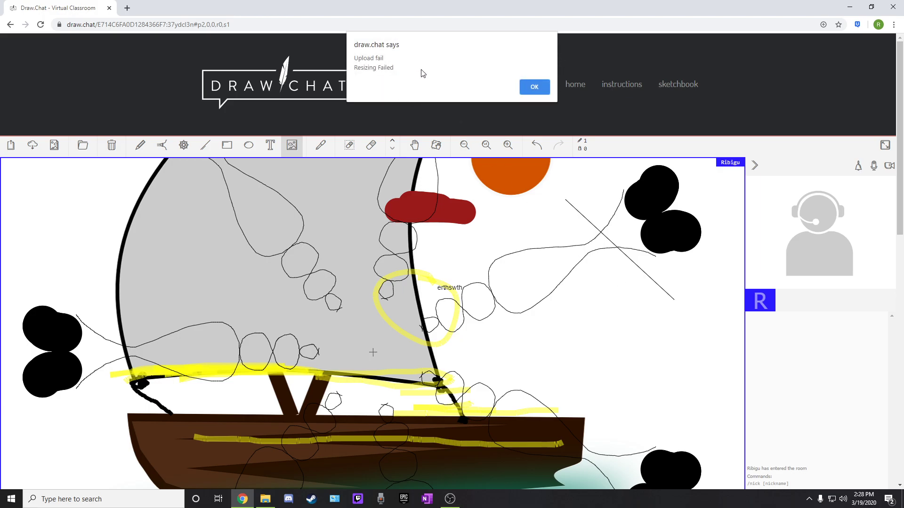
left_click(535, 87)
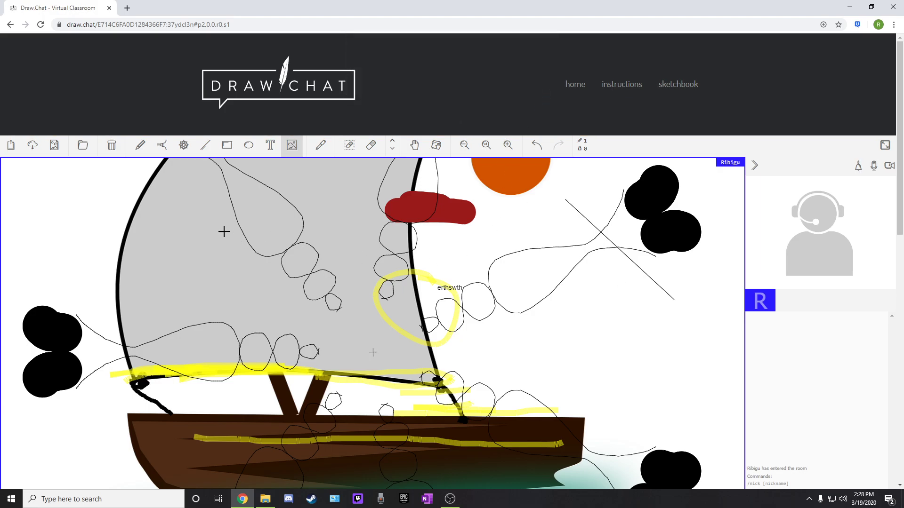
Insert the Viking Boat Image as a small picture across the sail's outer curved edge, and shift the board sideways
left_click_drag(99, 183, 153, 198)
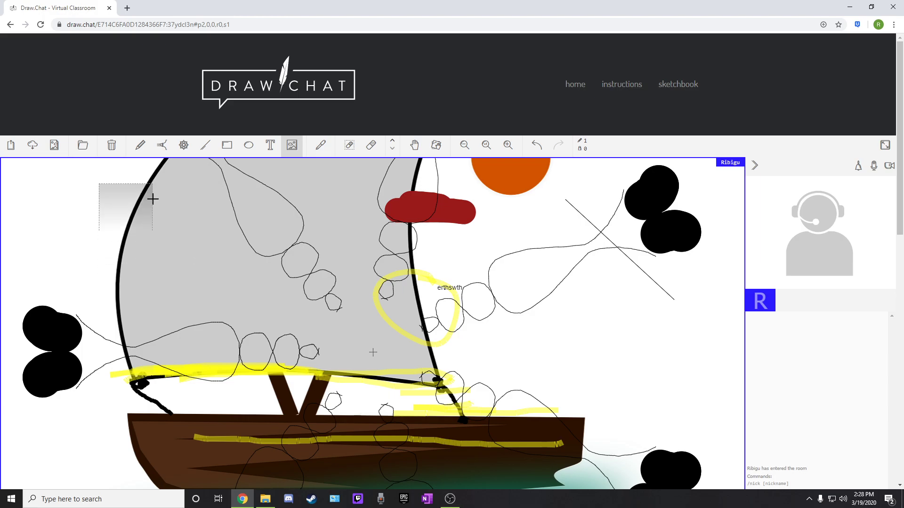
double_click(565, 267)
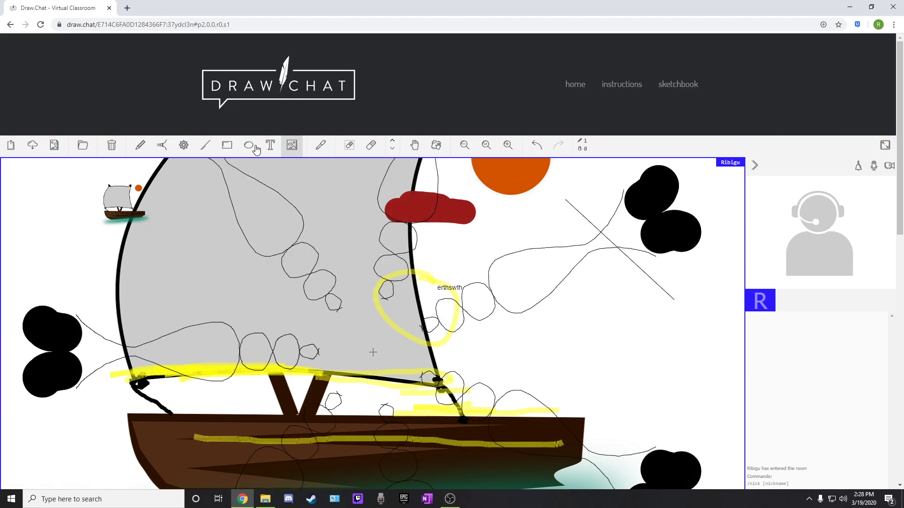
left_click(414, 146)
mouse_move(127, 202)
left_mouse_down()
mouse_move(65, 199)
mouse_move(202, 215)
mouse_move(189, 200)
left_mouse_up()
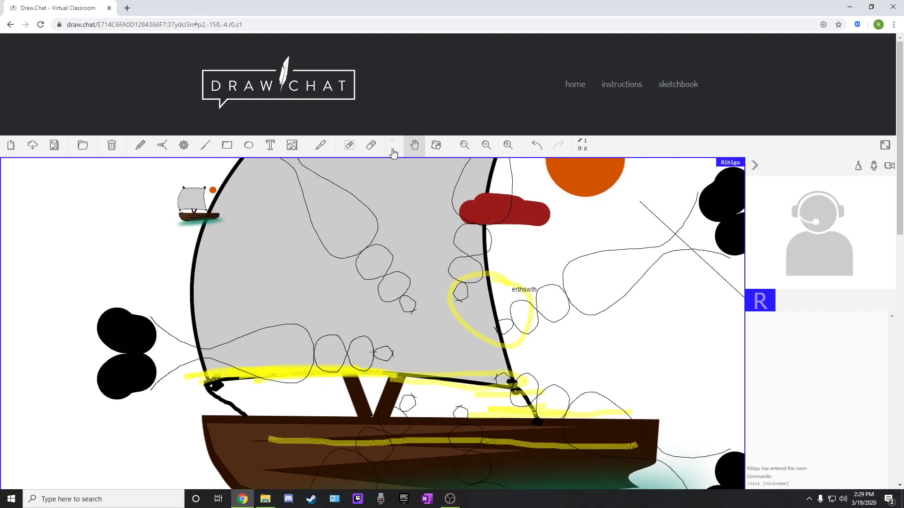
left_click(292, 147)
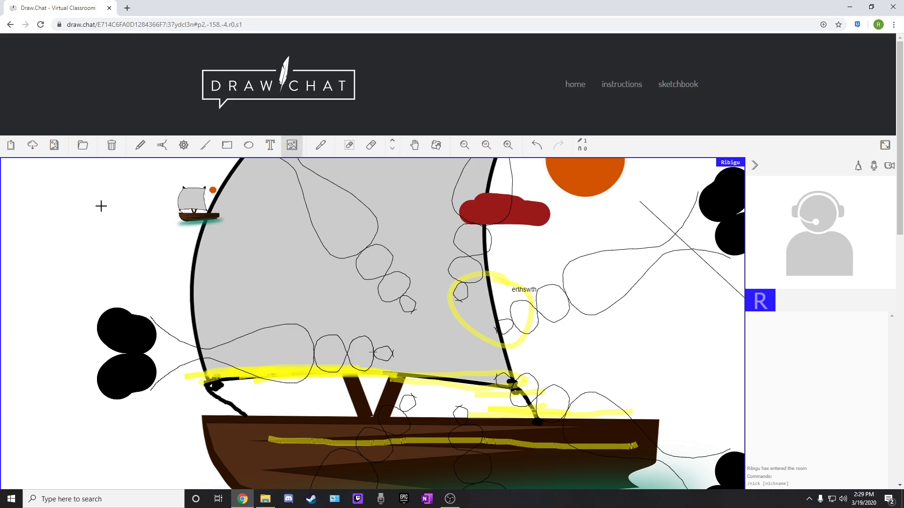
left_click_drag(49, 225, 80, 84)
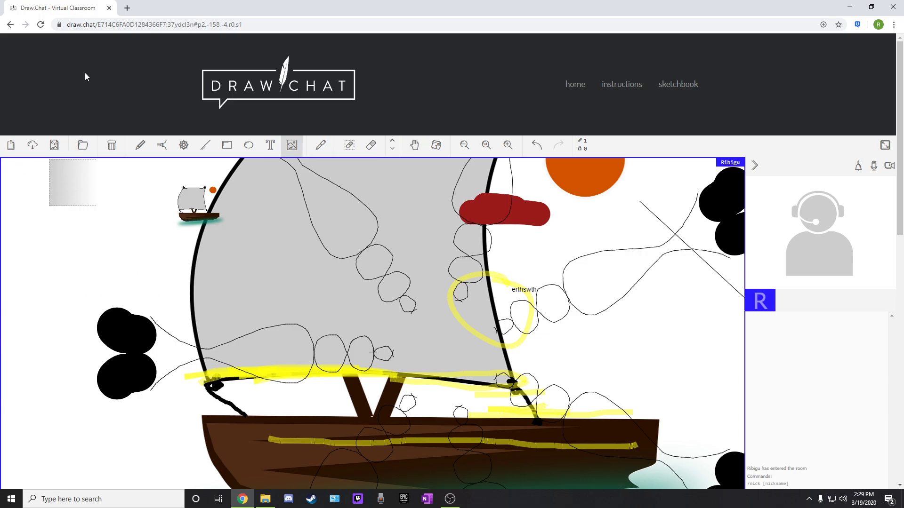
left_click_drag(271, 52, 316, 143)
left_click(318, 144)
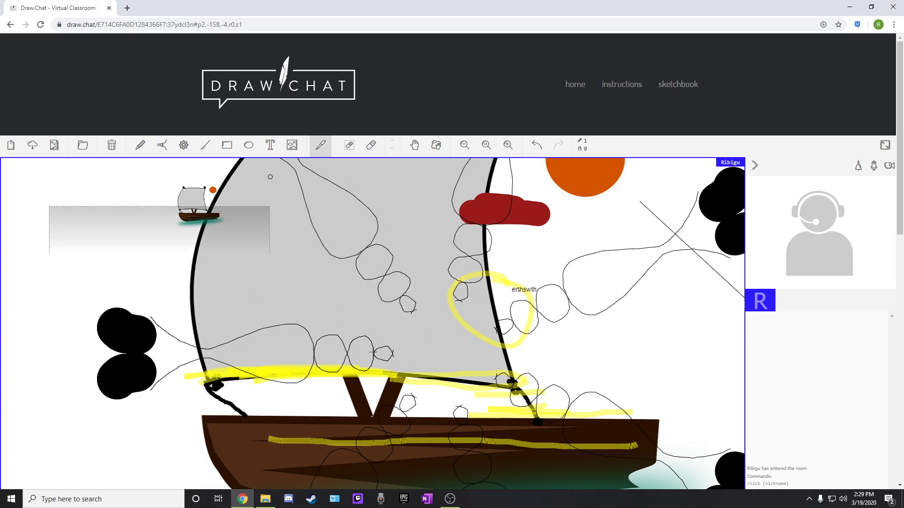
left_click(293, 146)
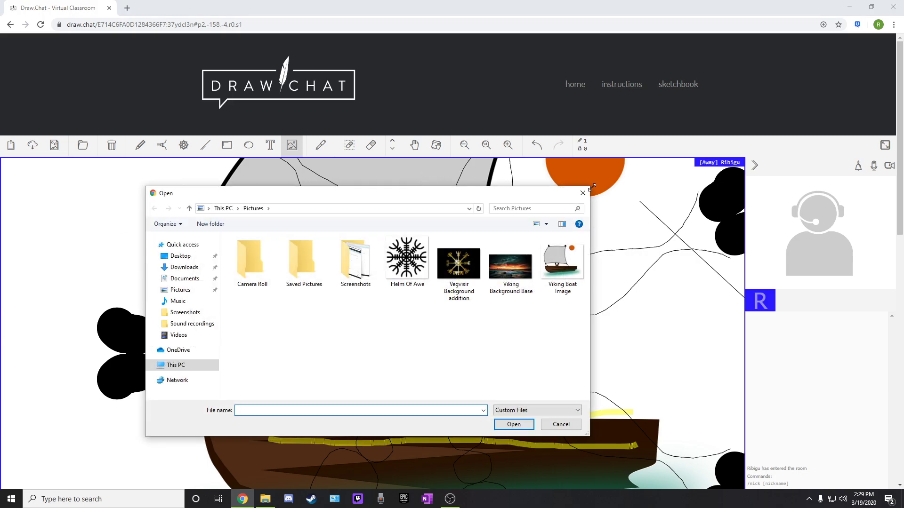
left_click(583, 193)
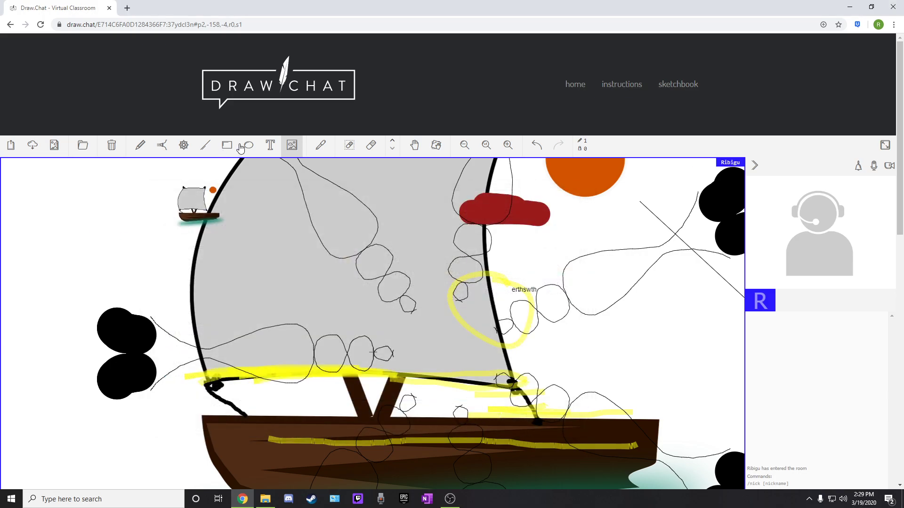
Try the color picker, and clear a rectangular area covering the mandala lines and part of the text beside the sail
left_click(320, 149)
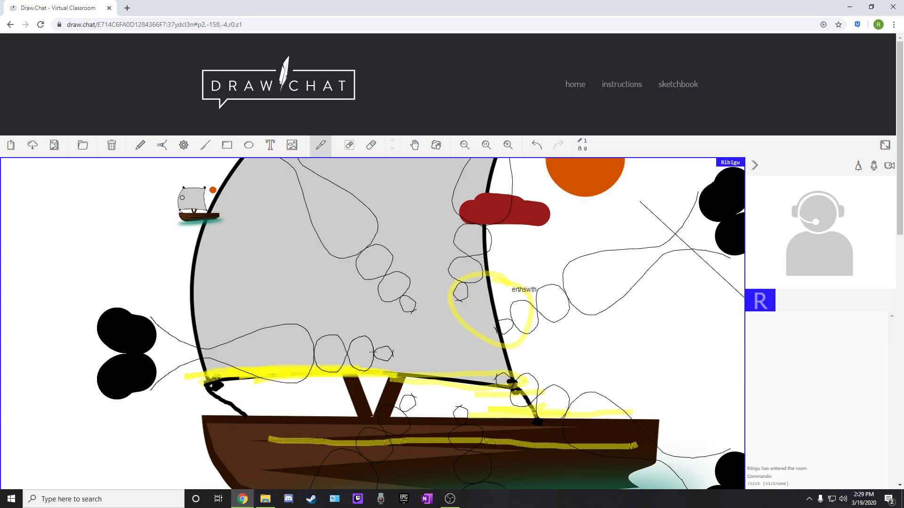
left_click(350, 147)
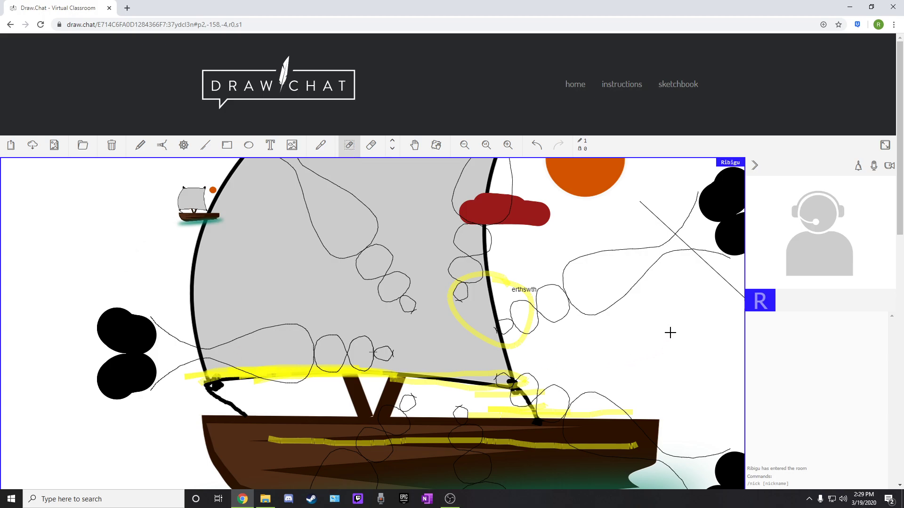
mouse_move(660, 355)
left_mouse_down()
mouse_move(561, 305)
mouse_move(524, 255)
left_mouse_up()
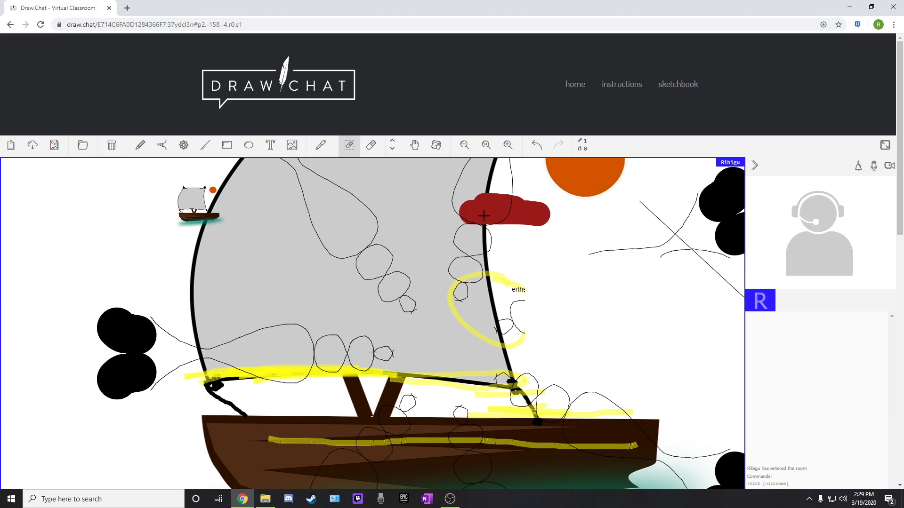
Set the eraser to a medium line size and erase the remaining drawings, text and small boat picture around the sailboat
left_click(371, 145)
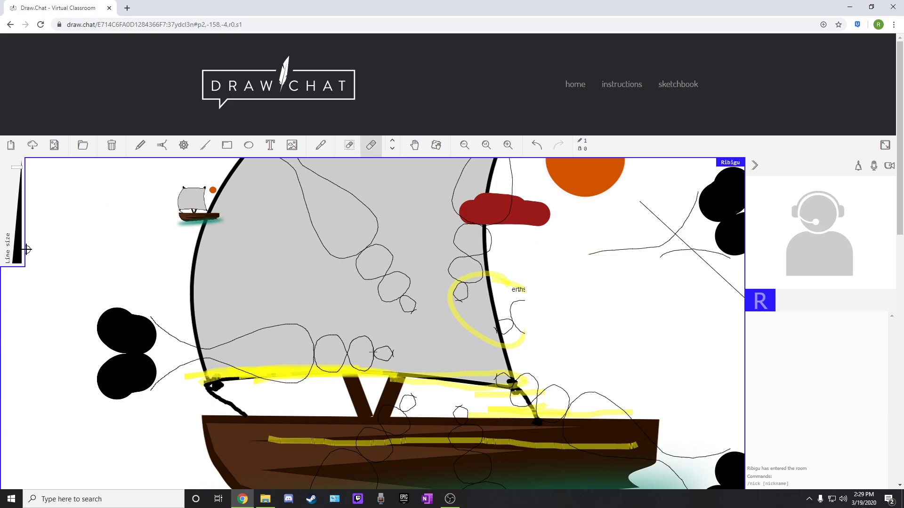
mouse_move(19, 261)
left_mouse_down()
mouse_move(8, 237)
mouse_move(18, 237)
left_mouse_up()
mouse_move(100, 331)
left_mouse_down()
mouse_move(192, 374)
mouse_move(607, 301)
mouse_move(380, 412)
mouse_move(623, 283)
mouse_move(508, 185)
mouse_move(322, 212)
mouse_move(244, 235)
mouse_move(261, 258)
mouse_move(303, 274)
mouse_move(361, 219)
mouse_move(375, 178)
mouse_move(696, 183)
mouse_move(223, 324)
mouse_move(355, 352)
mouse_move(418, 416)
mouse_move(397, 491)
mouse_move(657, 494)
mouse_move(558, 452)
mouse_move(307, 480)
mouse_move(718, 391)
mouse_move(660, 460)
mouse_move(737, 466)
left_mouse_up()
scroll(287, 282, "down", 3)
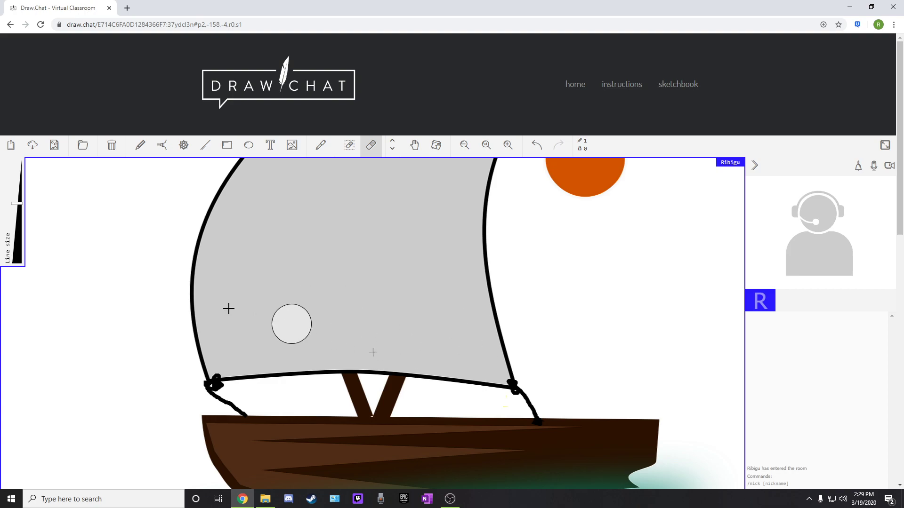
Try panning, rotating and zooming the board, and reset it to the default view
left_click(414, 145)
left_click_drag(385, 232, 335, 256)
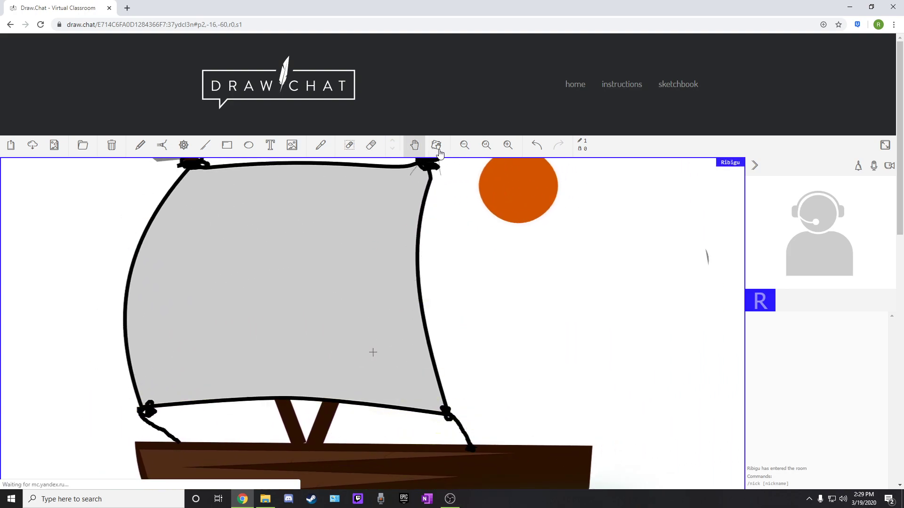
left_click(437, 146)
left_click_drag(386, 234, 302, 221)
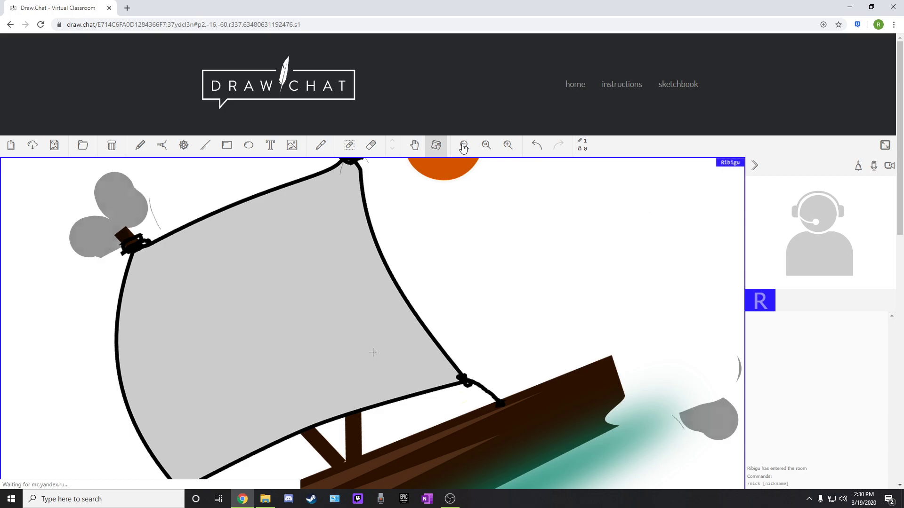
left_click(465, 145)
left_click(508, 145)
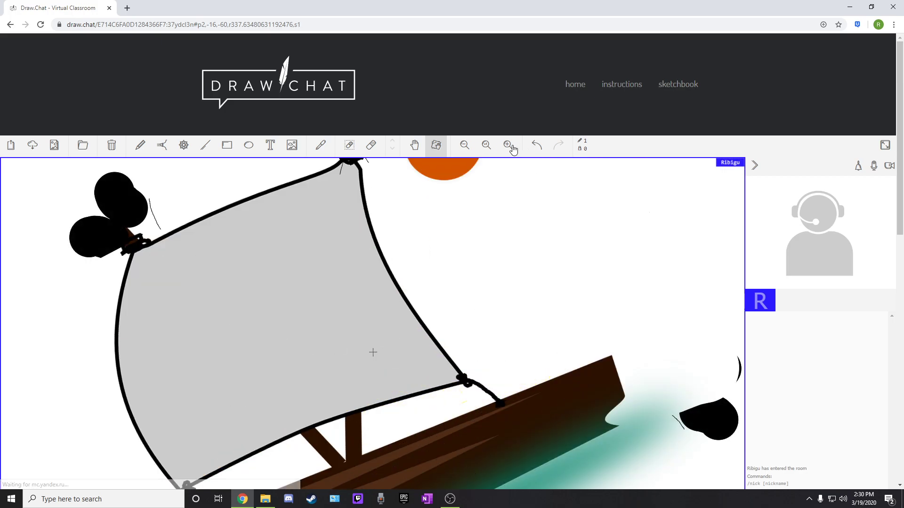
left_click(508, 145)
left_click(485, 147)
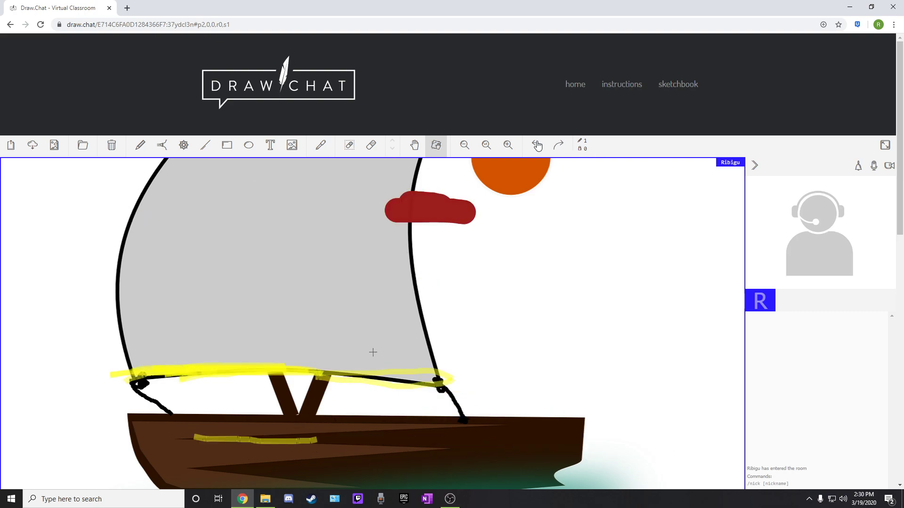
Undo the most recent eraser strokes on the board
left_click(537, 146)
left_click(537, 146)
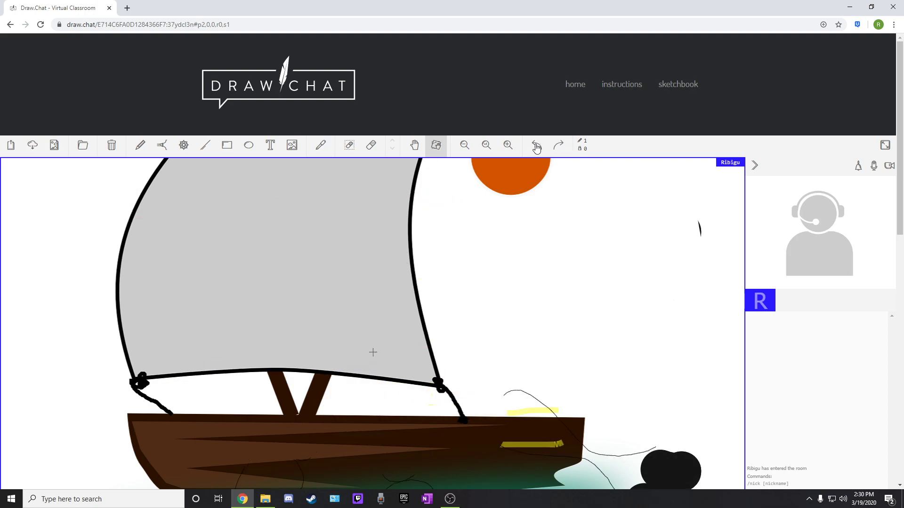
Undo the remaining erasures so the drawings, text fragment and small boat picture around the sailboat are restored
left_click(535, 146)
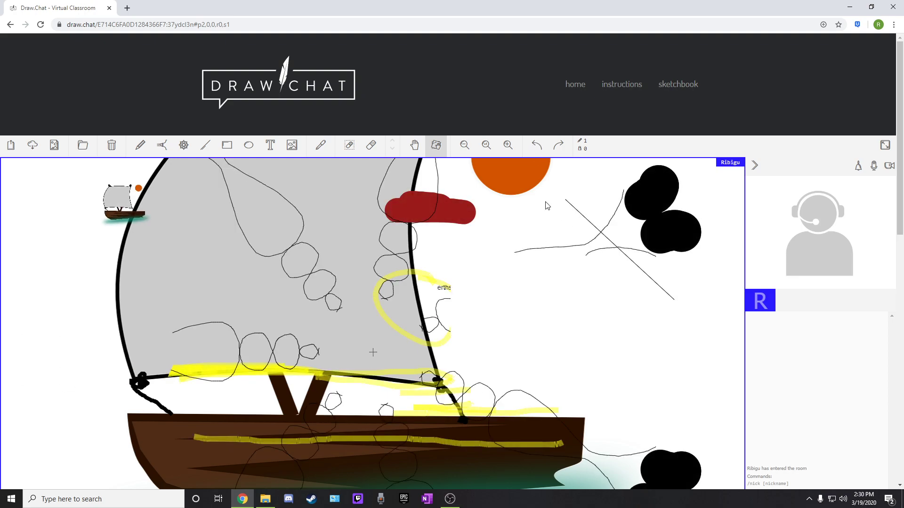
Send the message "'hello" in the whiteboard's chat
scroll(665, 258, "down", 3)
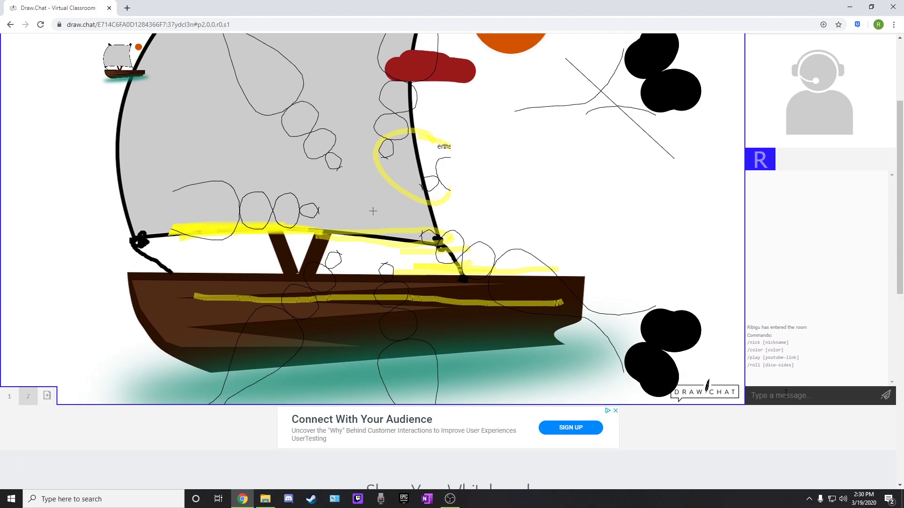
type("1")
type("hello")
key("Return")
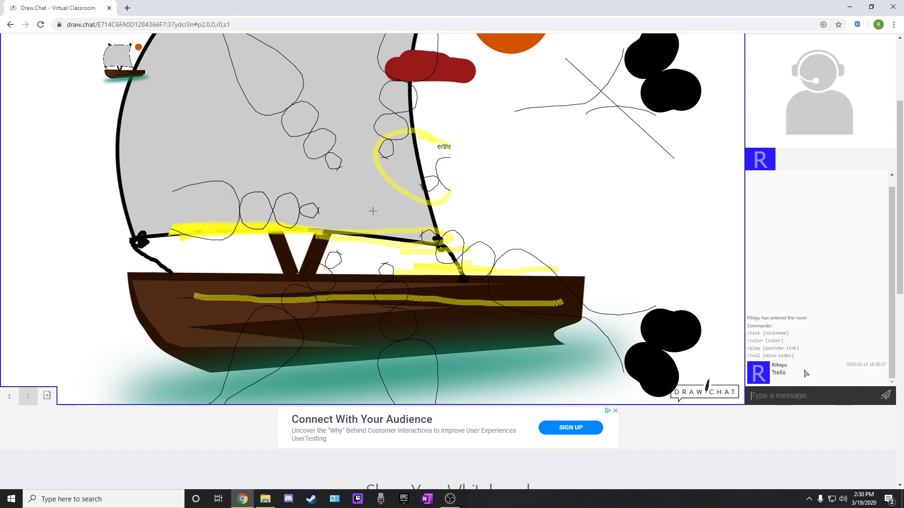
Open the sketchbook and delete the sailboat whiteboard from the recent sketches
scroll(689, 359, "down", 6)
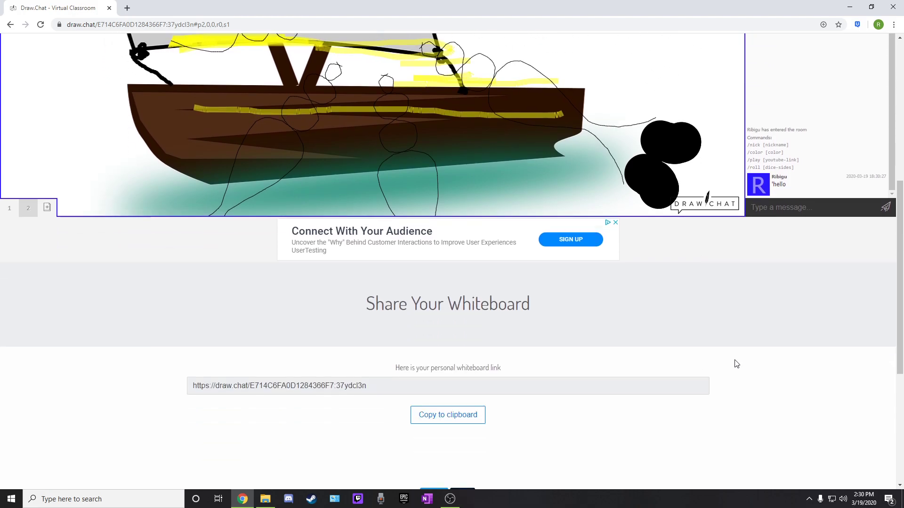
scroll(744, 357, "up", 4)
scroll(744, 353, "up", 5)
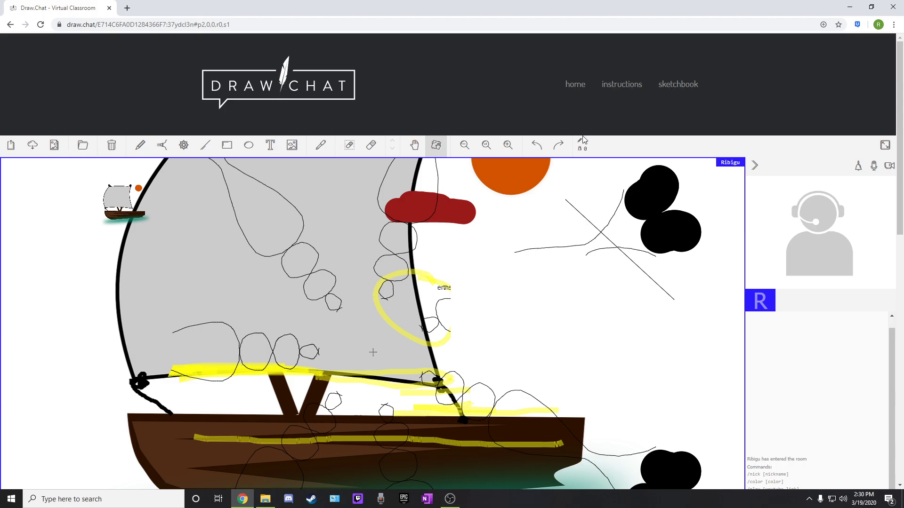
left_click(678, 85)
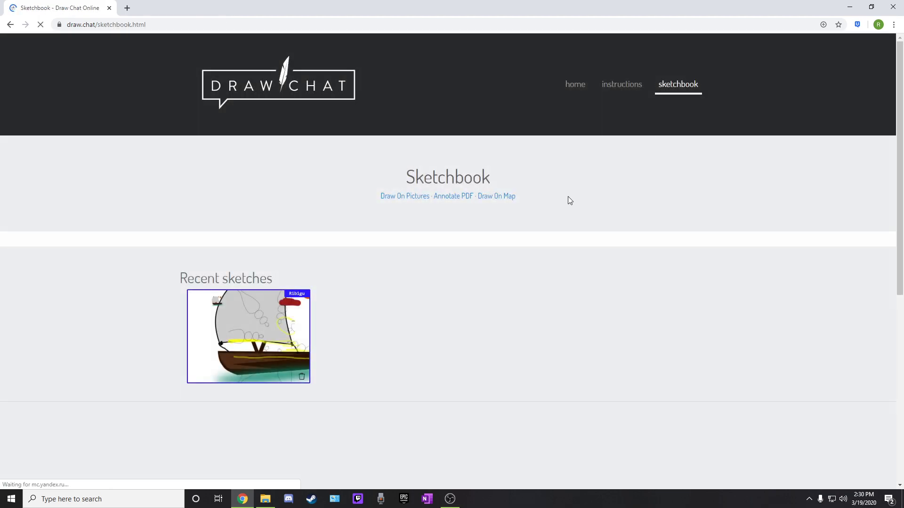
left_click(301, 379)
left_click(493, 77)
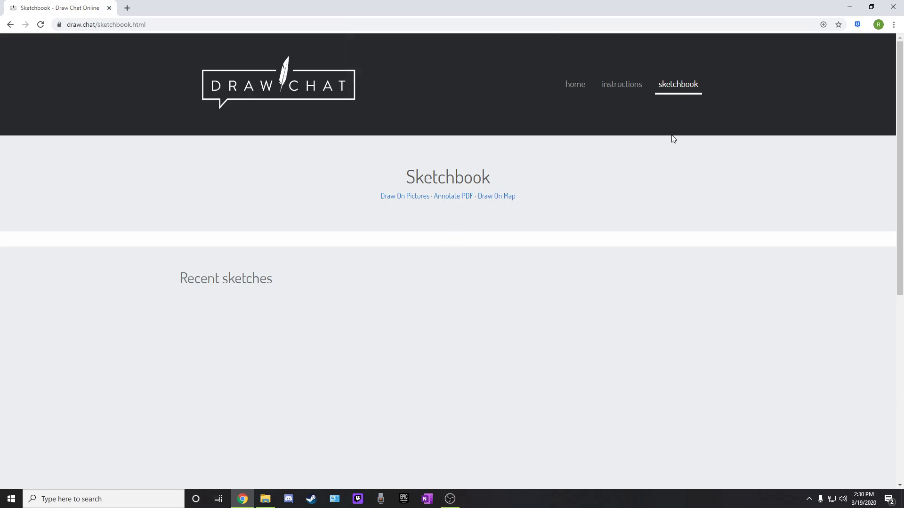
Create a new blank whiteboard from the home page and look over its personal sharing link
left_click(574, 86)
left_click(487, 297)
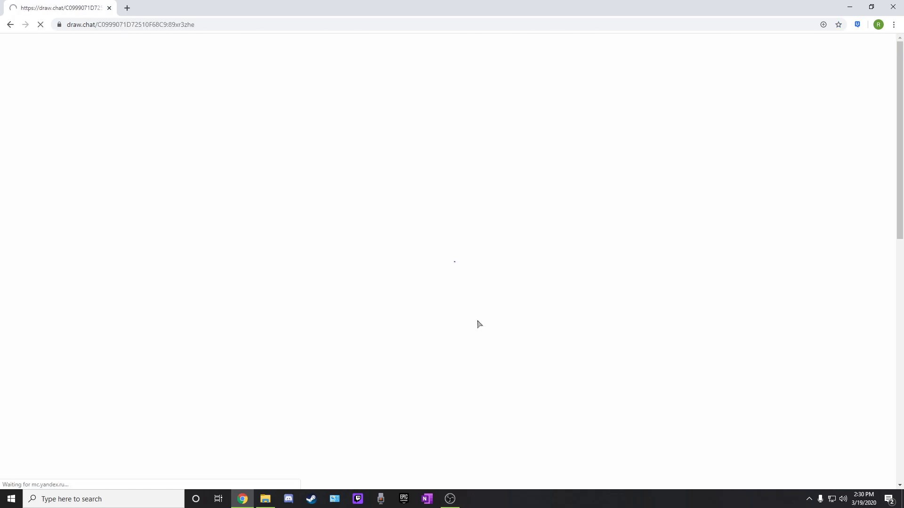
scroll(236, 259, "down", 5)
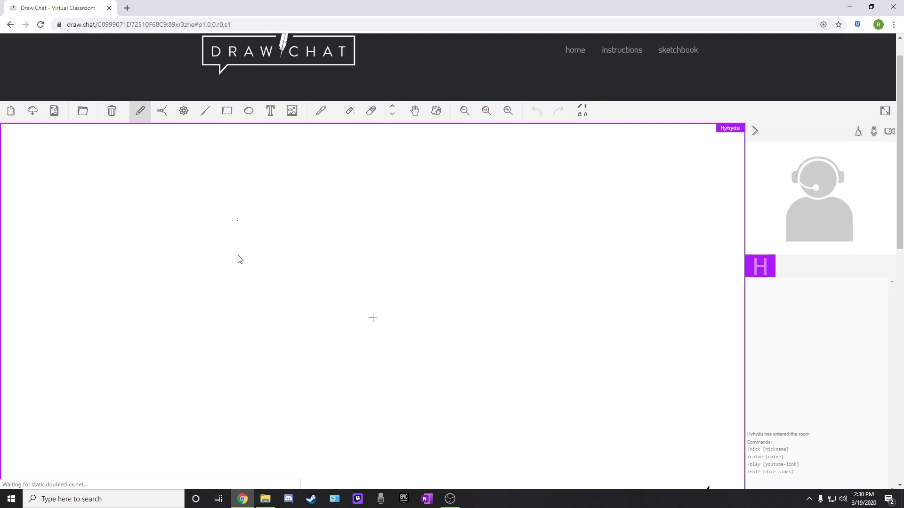
scroll(395, 250, "down", 8)
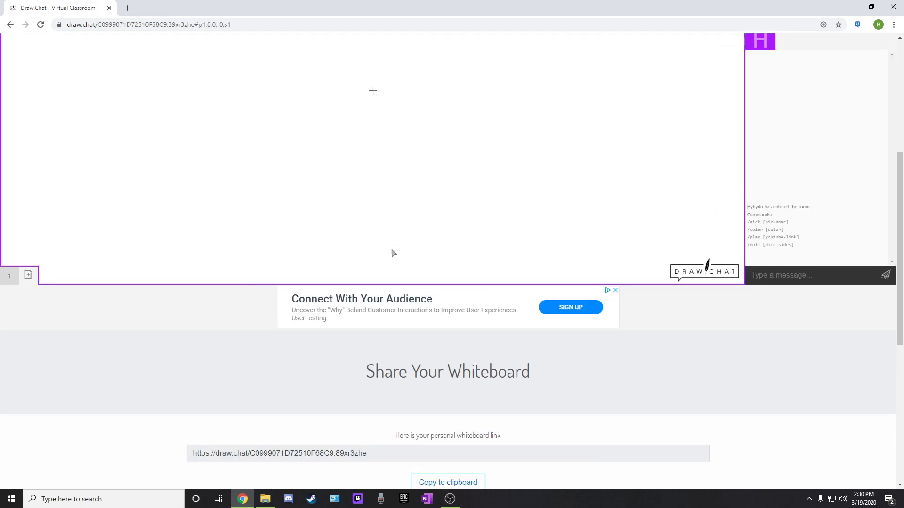
left_click(419, 300)
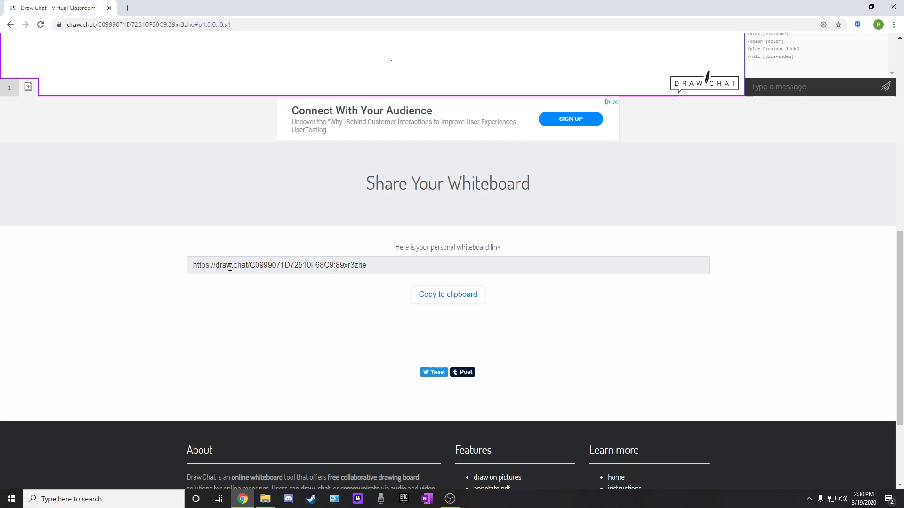
scroll(383, 262, "up", 10)
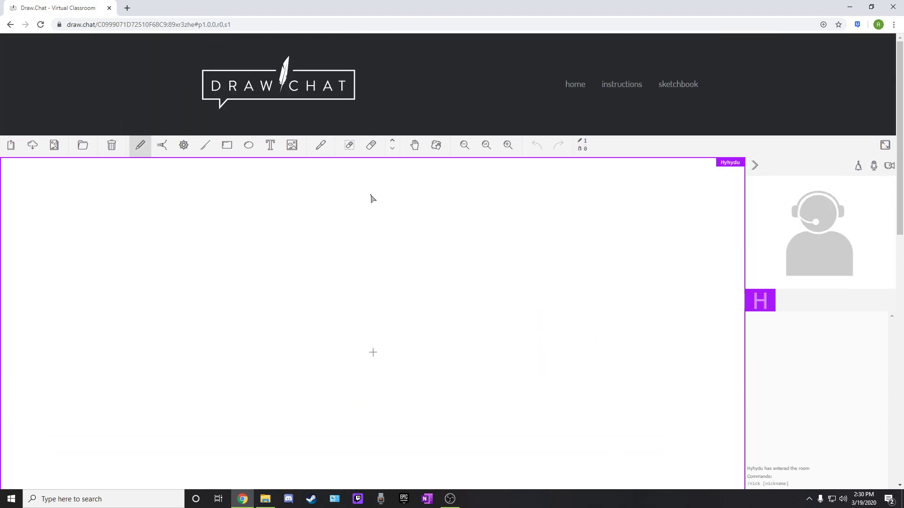